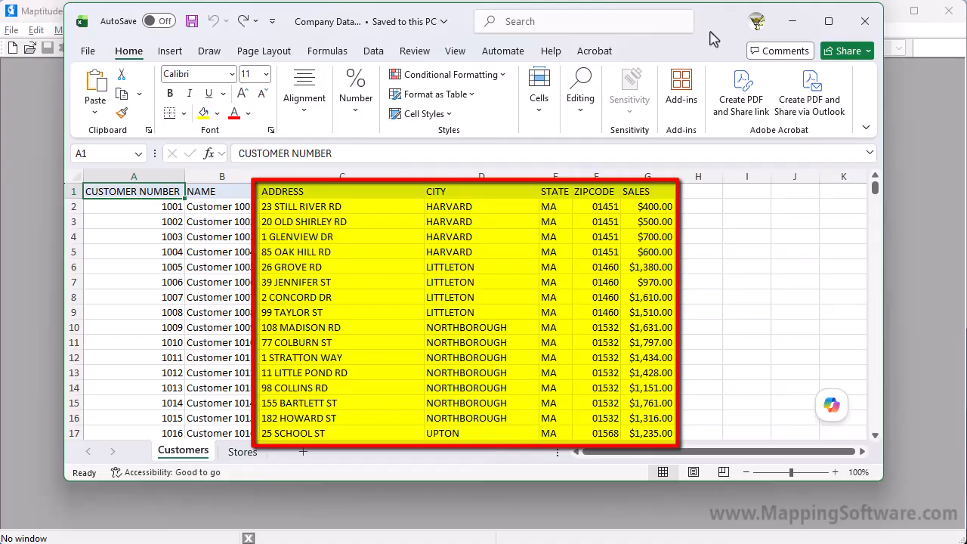
- View the Stores sheet of the company data workbook, and switch to Maptitude
left_click(243, 451)
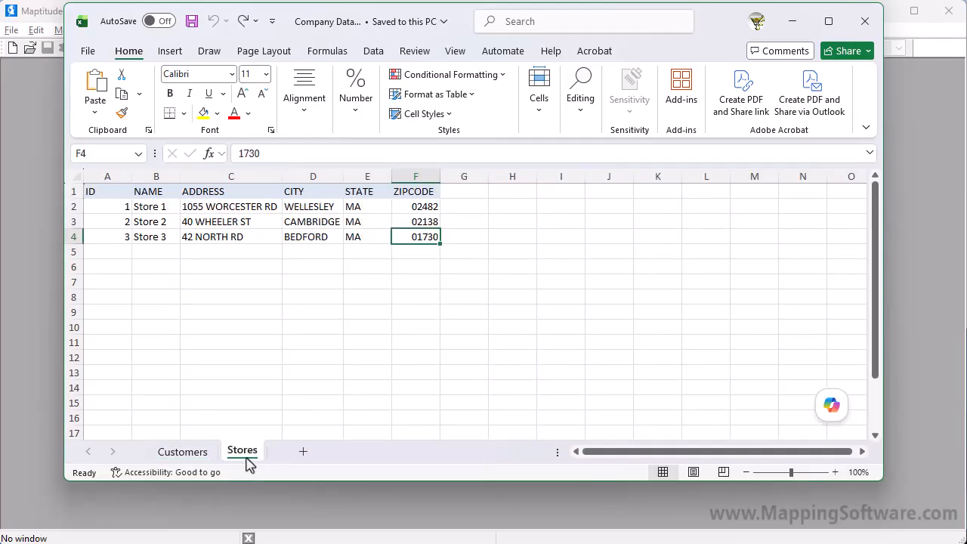
left_click(42, 227)
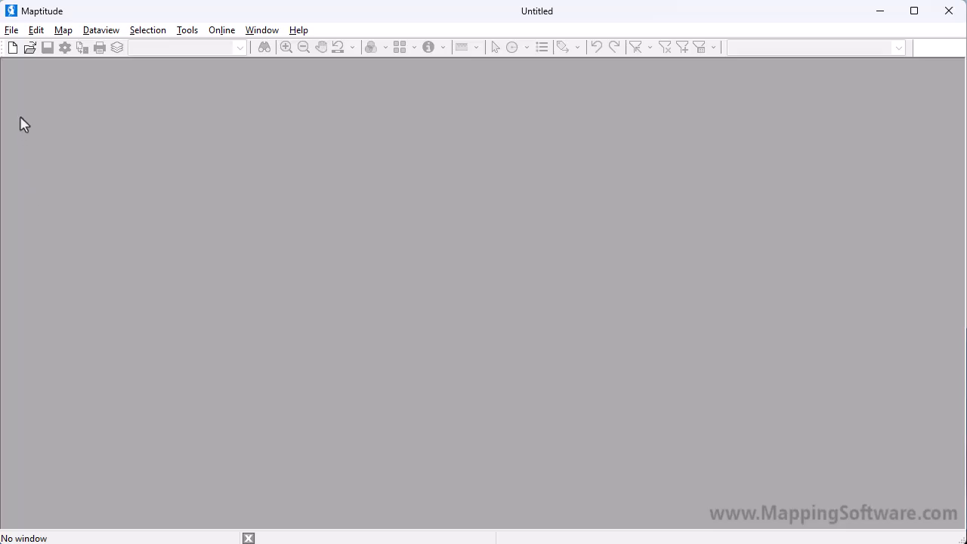
- Start a new map of spreadsheet data from the Customers sheet of Company Data.xlsx
left_click(12, 49)
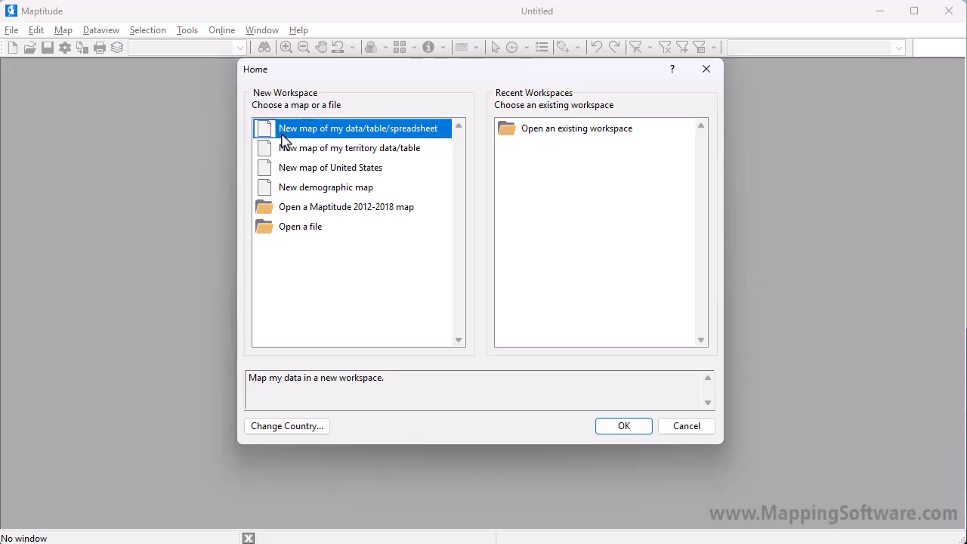
left_click(613, 429)
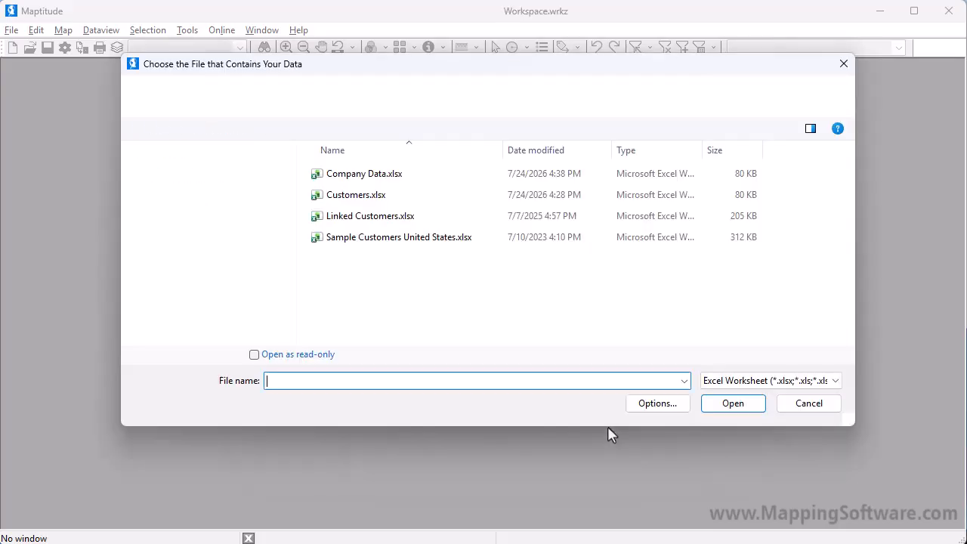
left_click(392, 180)
left_click(730, 406)
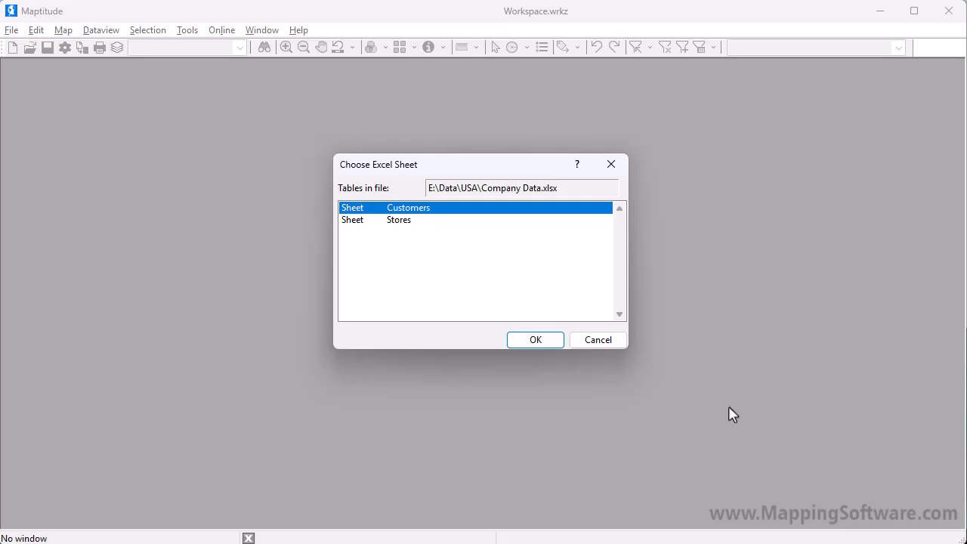
left_click(554, 344)
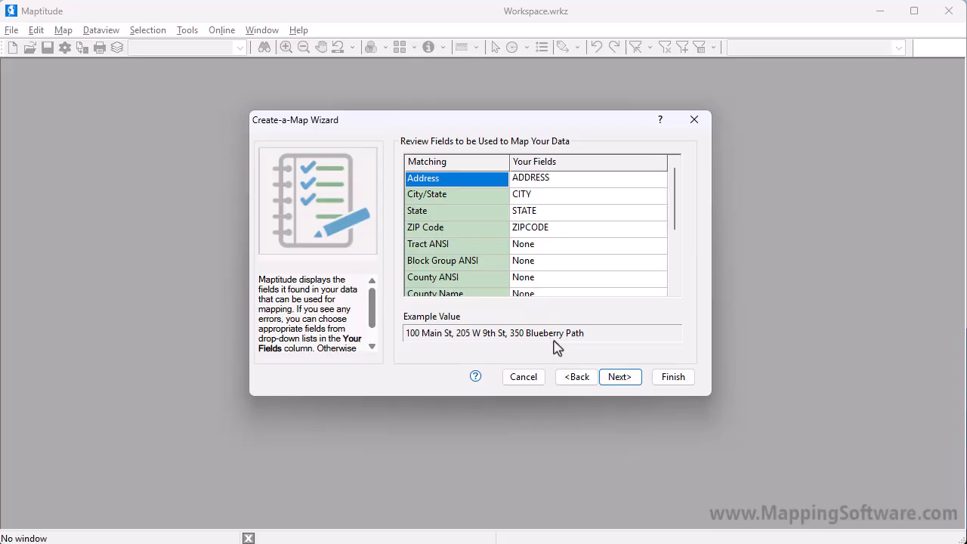
- Accept the matched fields, locate records by Address, ZIP Code or City, and link the data with CUSTOMER NUMBER as ID field
left_click(609, 381)
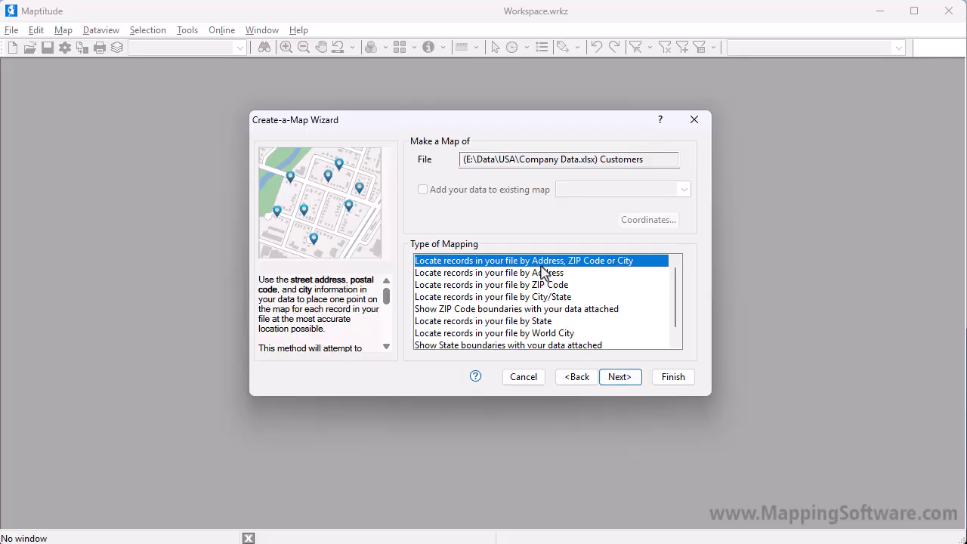
left_click(623, 382)
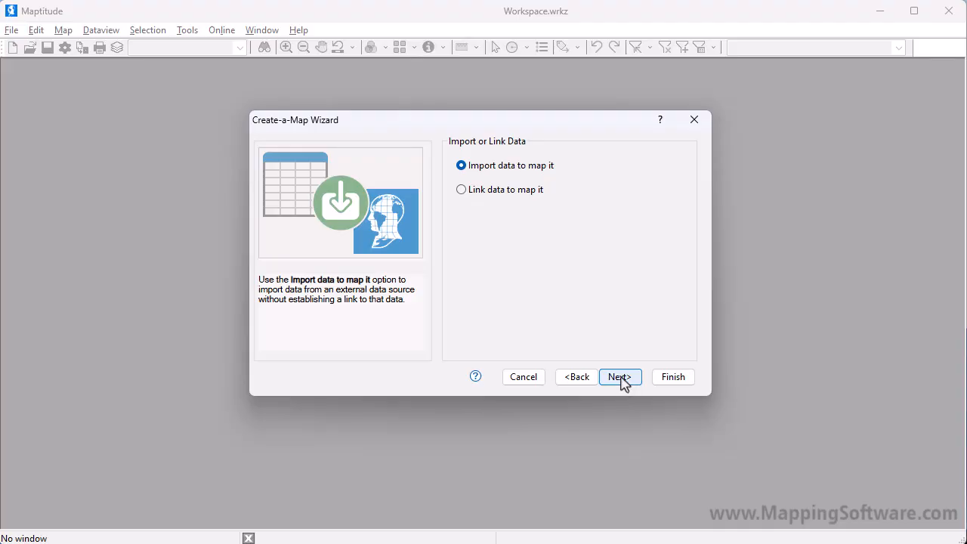
left_click(500, 195)
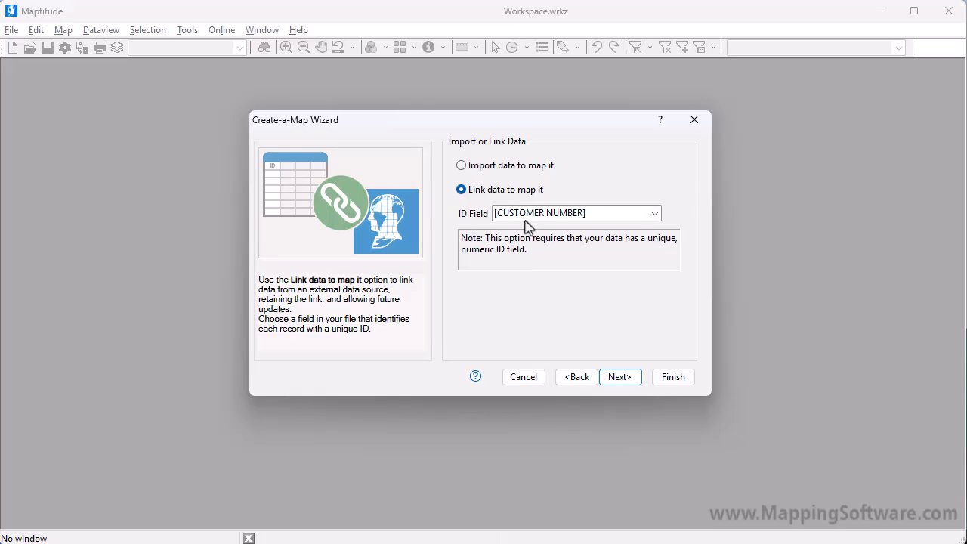
left_click(633, 381)
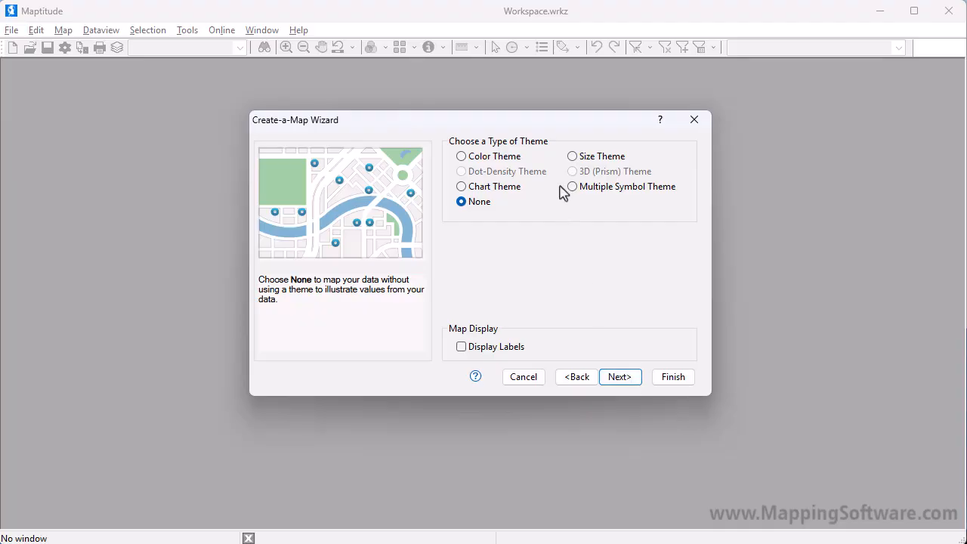
- Apply a size theme on the SALES field with no geographic analysis, and create the customer map
left_click(572, 156)
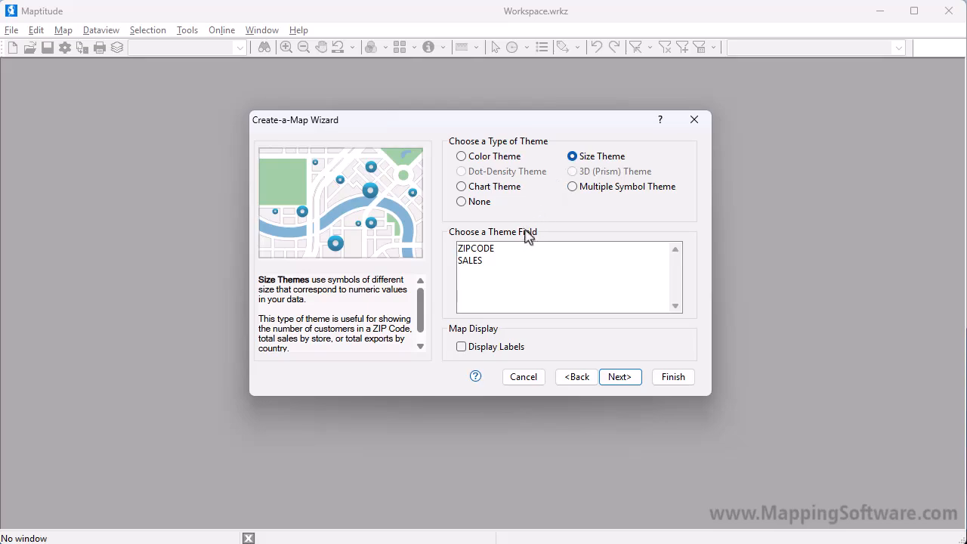
left_click(518, 260)
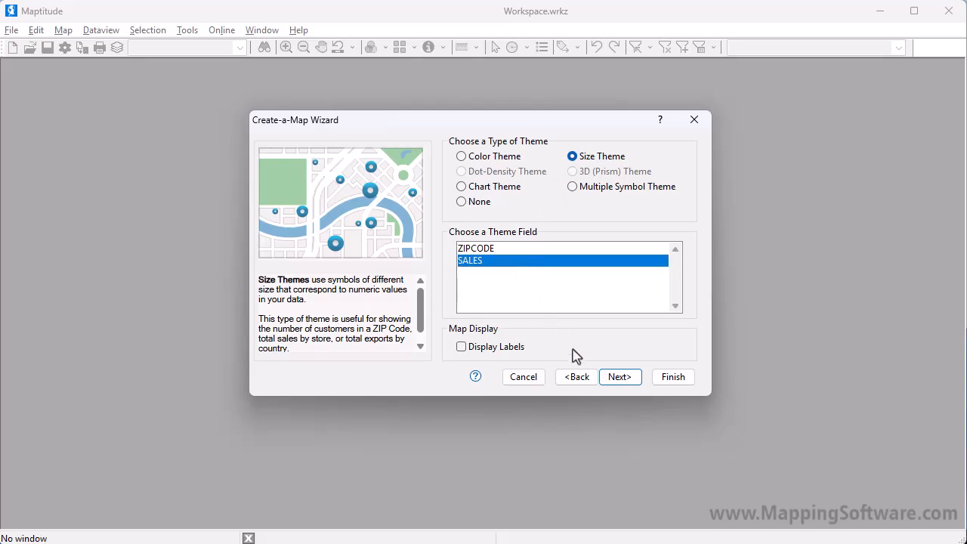
left_click(606, 378)
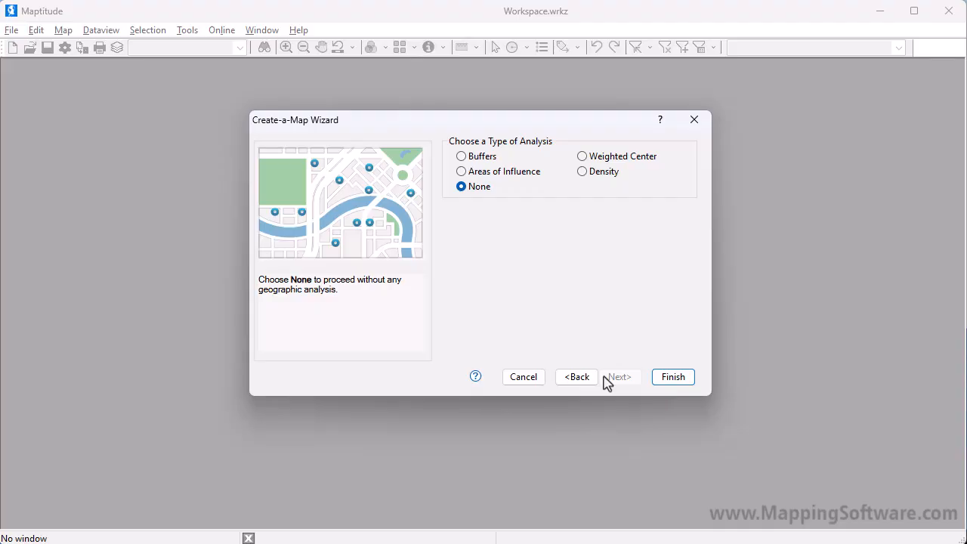
left_click(659, 380)
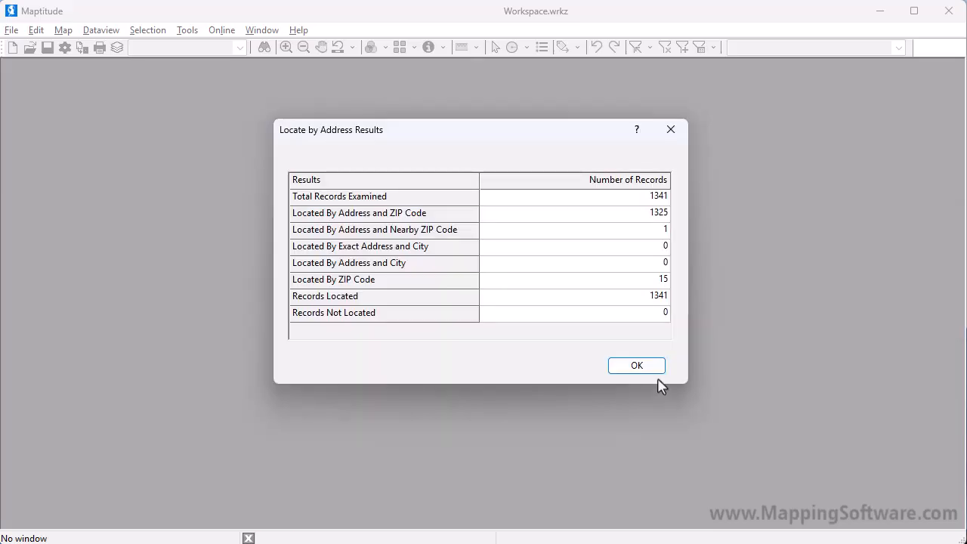
left_click(638, 369)
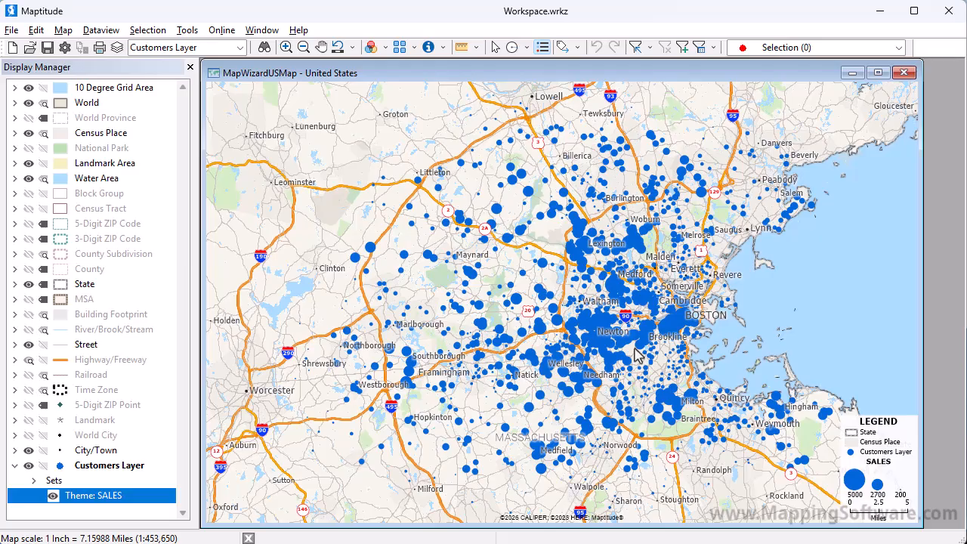
- Add the Customers sheet of Company Data.xlsx to the map as another spreadsheet data source
left_click(63, 30)
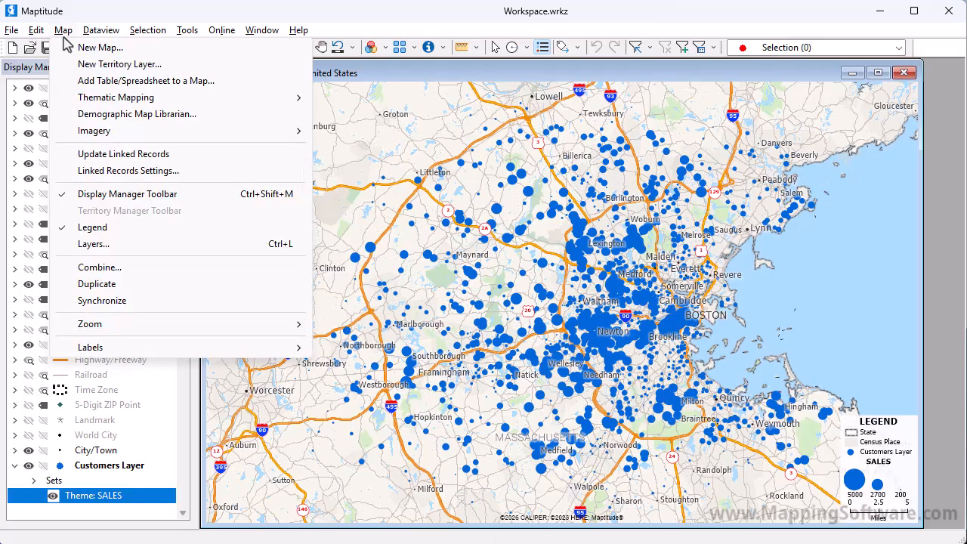
left_click(98, 82)
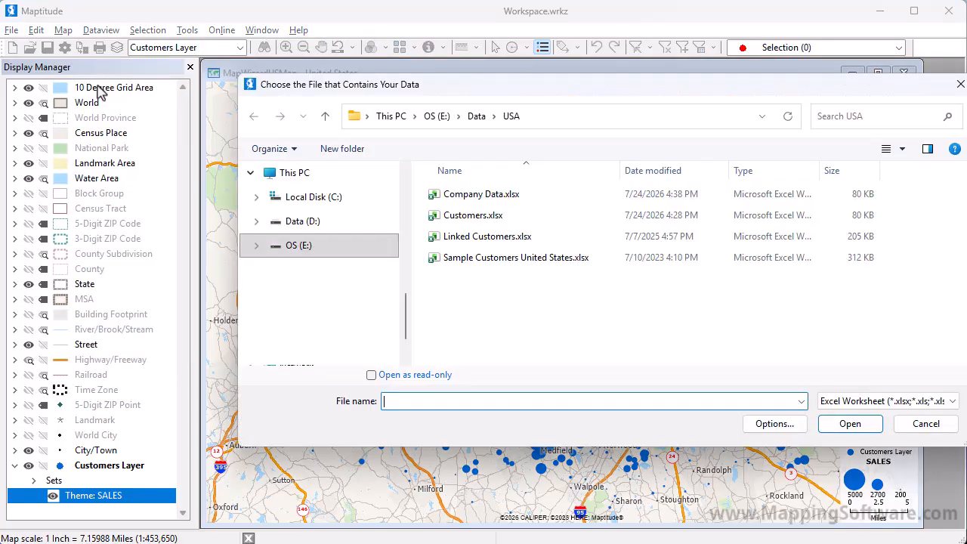
left_click(481, 198)
left_click(824, 423)
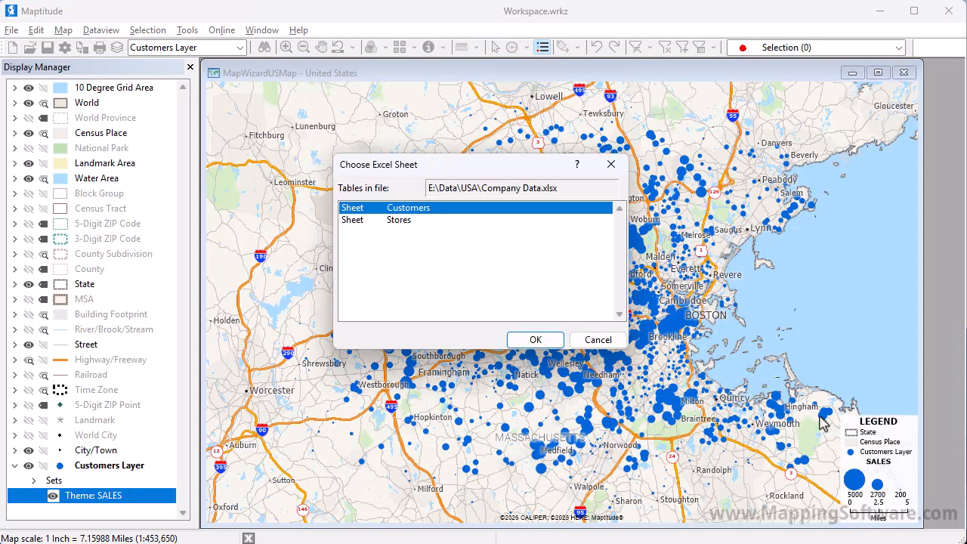
left_click(519, 348)
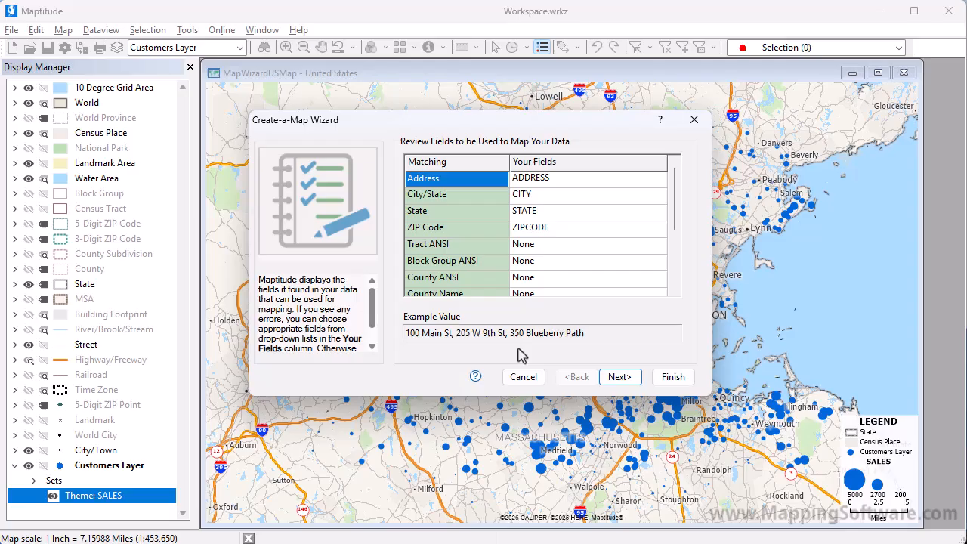
- Accept the matched fields and set the mapping type to ZIP Code boundaries with data attached on the existing United States map
left_click(617, 376)
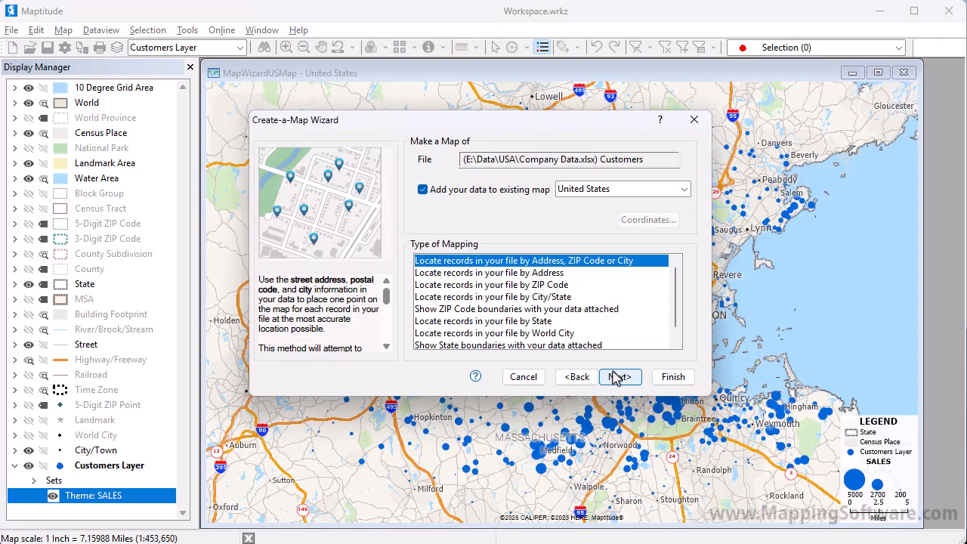
left_click(567, 313)
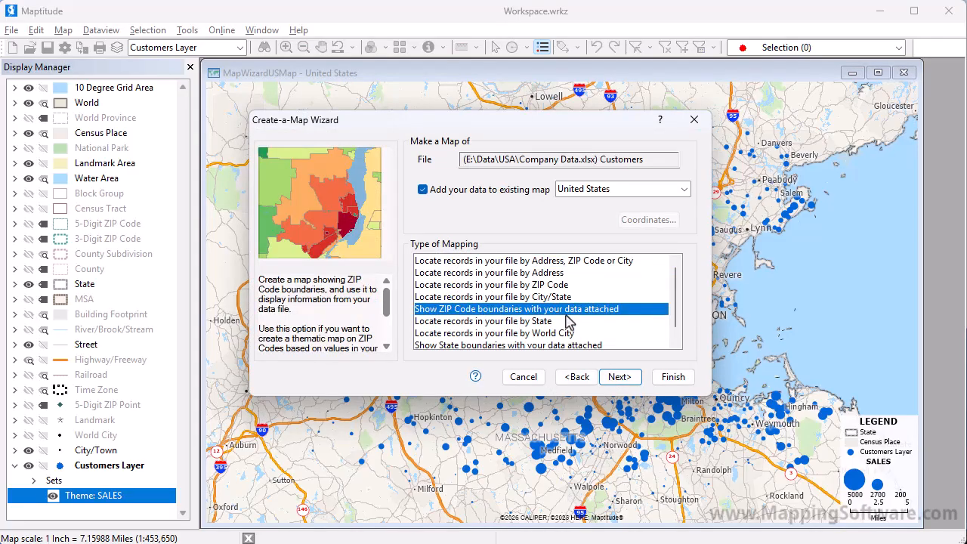
left_click(632, 379)
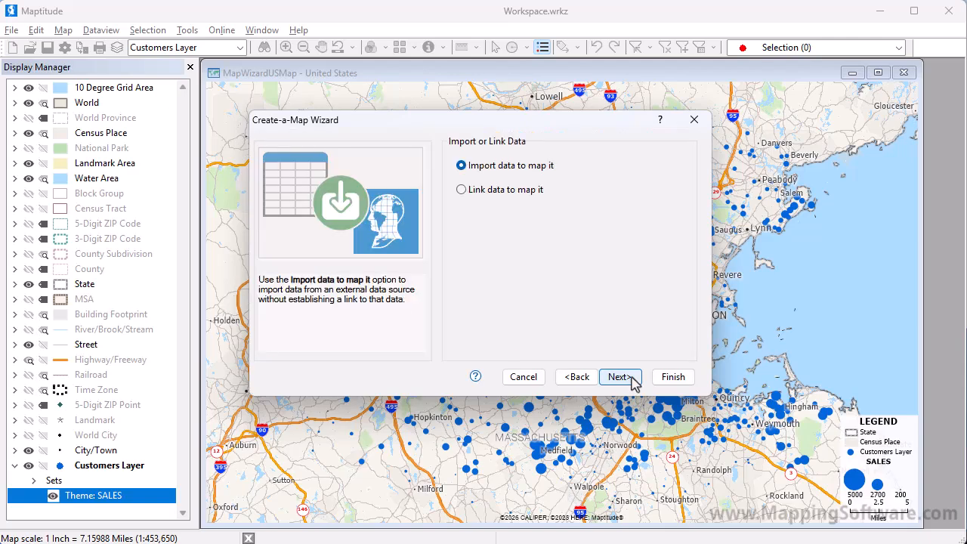
- Link the customer data to the ZIP Codes and finish with a color theme on the SALES field
left_click(531, 194)
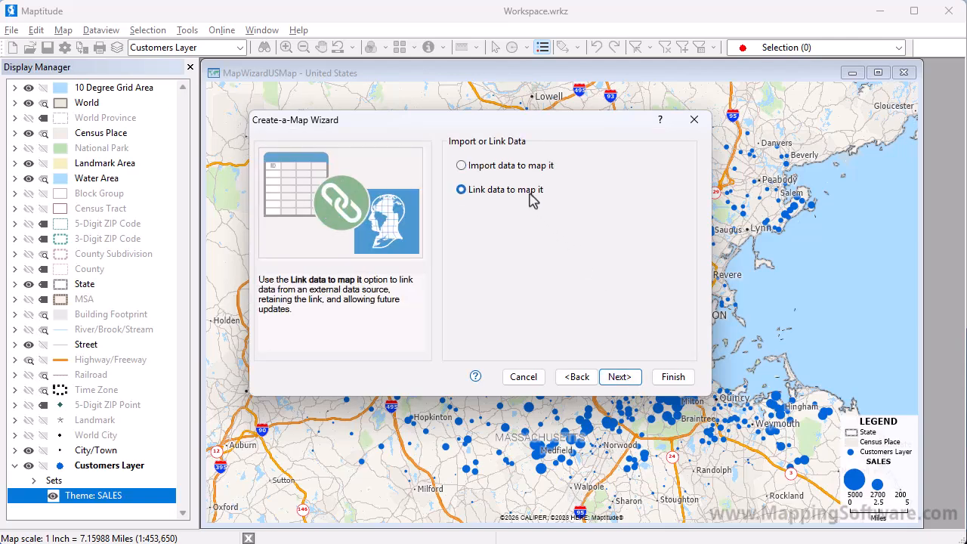
left_click(620, 376)
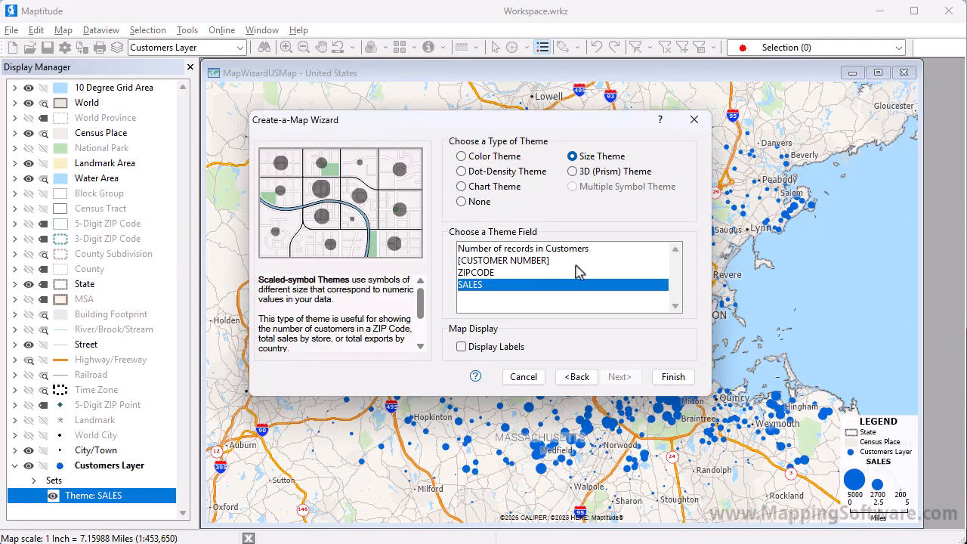
left_click(499, 158)
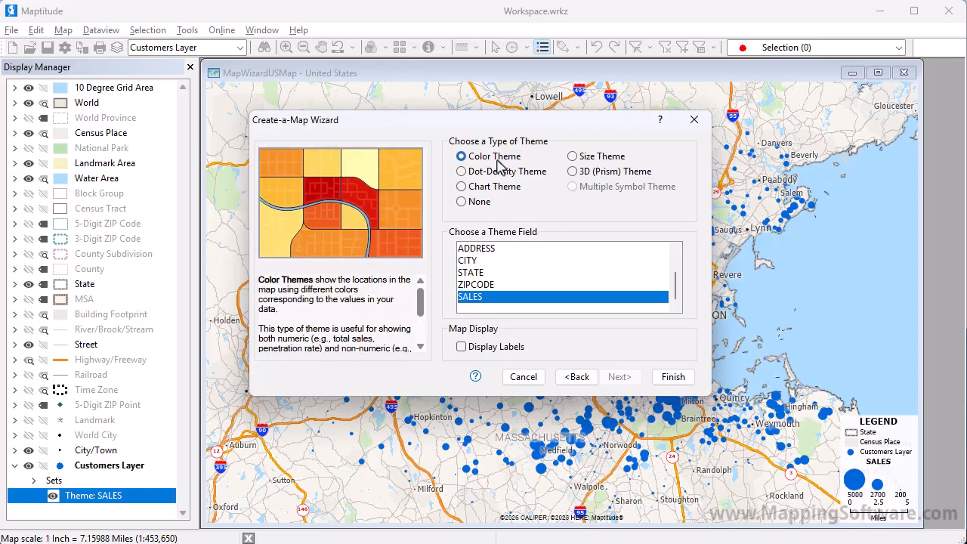
left_click(659, 379)
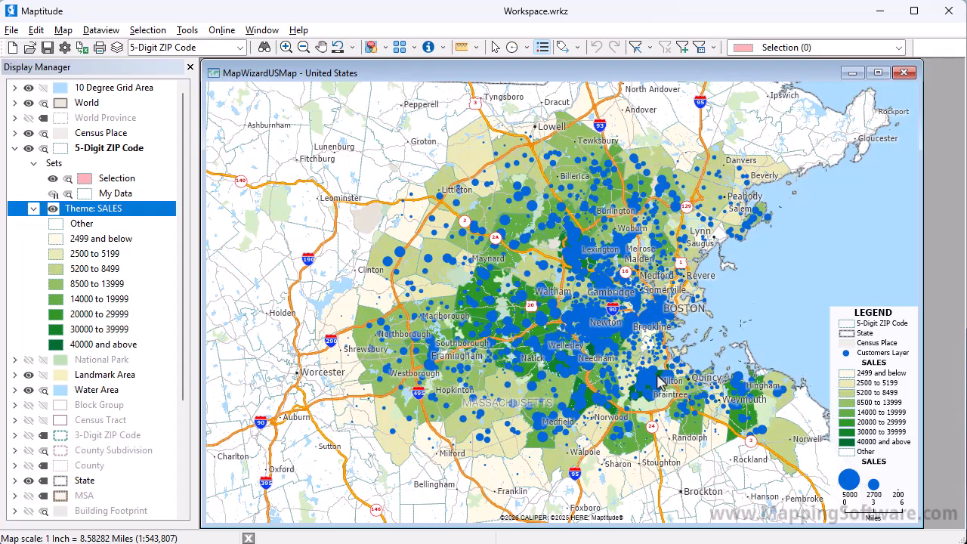
- Hide the Landmark Area layer and the Customers Layer on the map
left_click(24, 376)
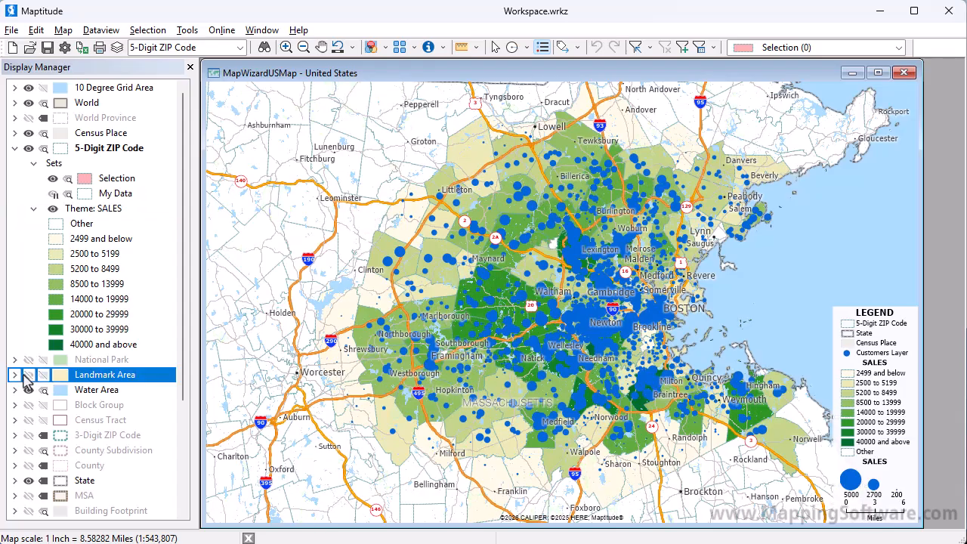
left_click(182, 504)
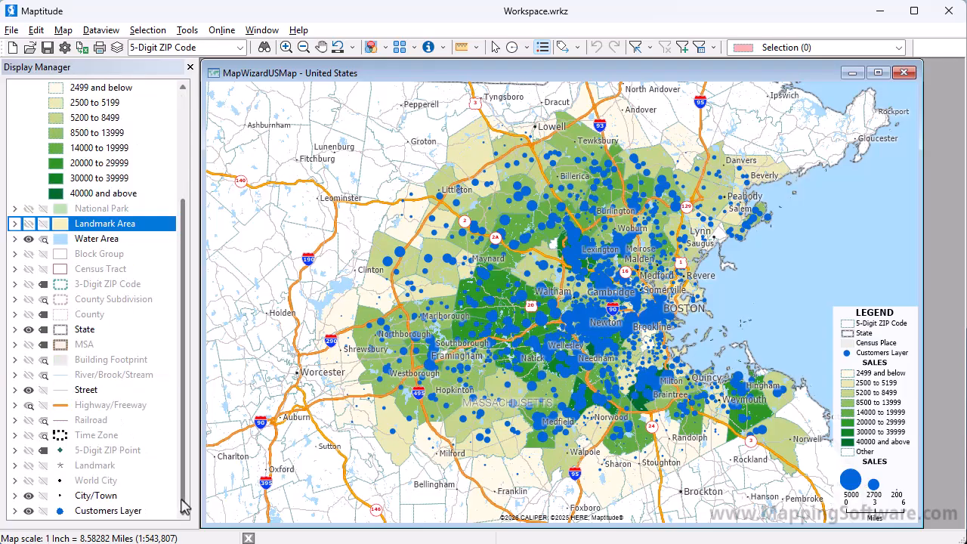
left_click(28, 511)
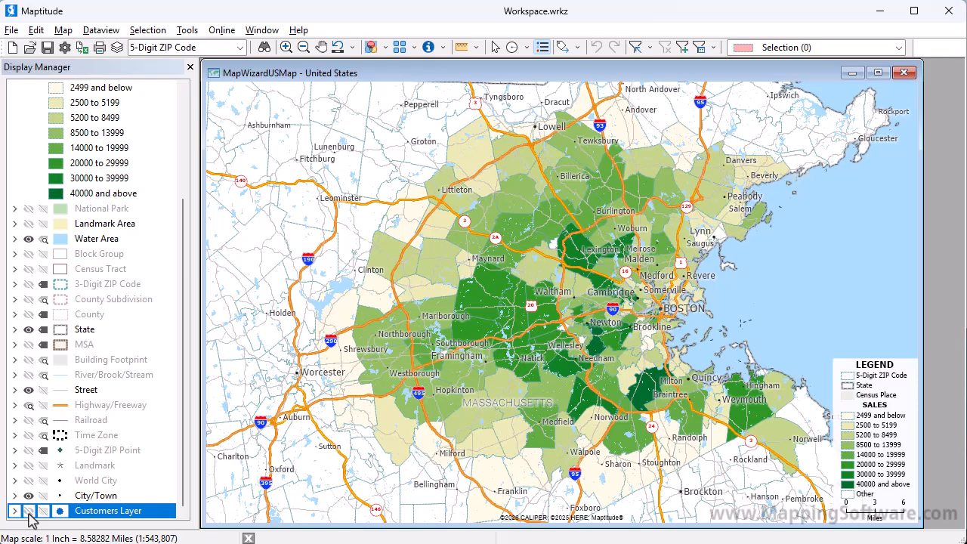
- Add the Stores sheet of Company Data.xlsx to the map as a spreadsheet data source
left_click(62, 30)
left_click(114, 81)
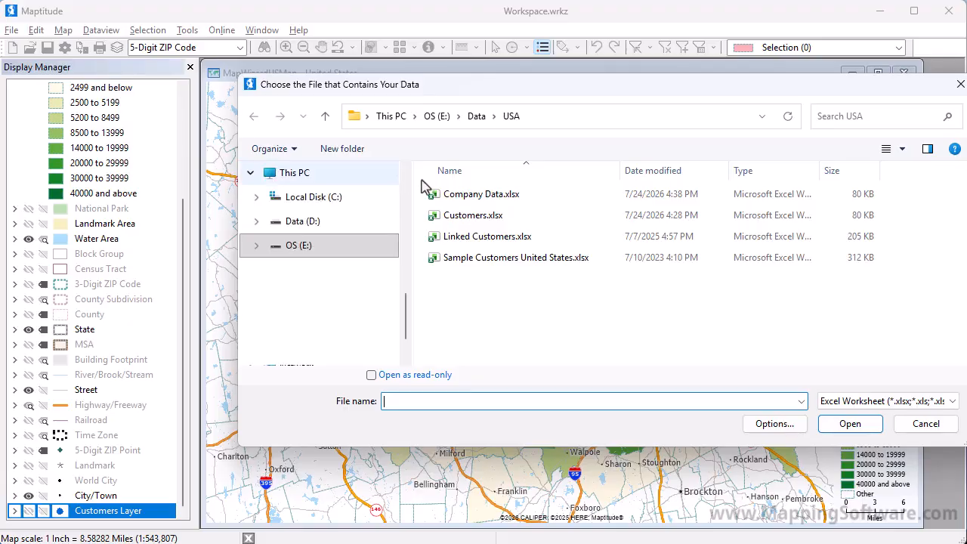
left_click(469, 195)
left_click(839, 423)
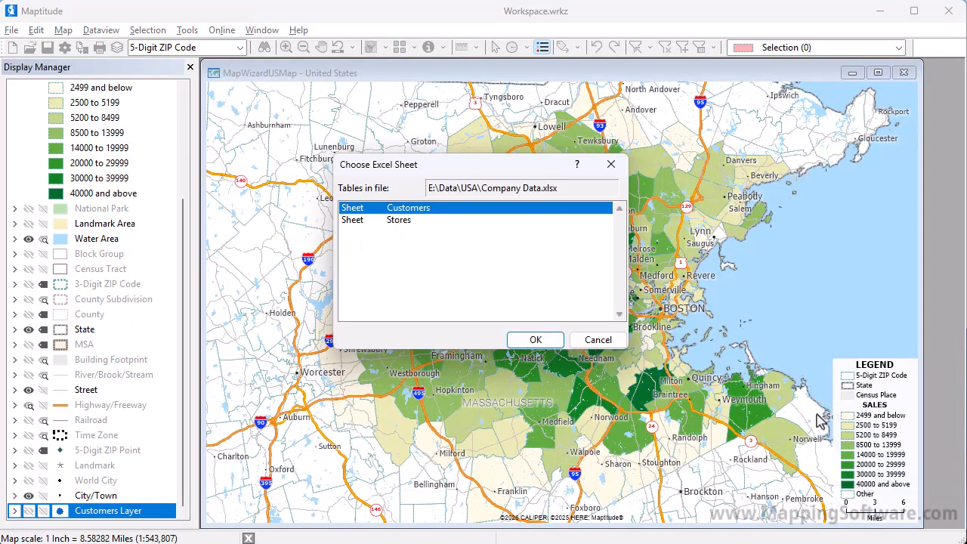
left_click(449, 219)
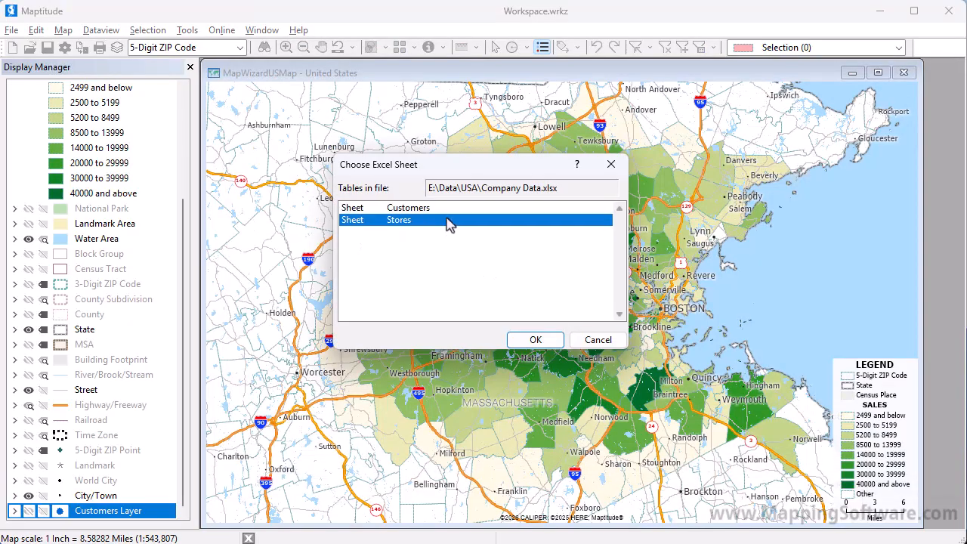
left_click(532, 339)
- Accept the matched store fields and locate the records by Address, ZIP Code or City on the existing United States map
left_click(612, 376)
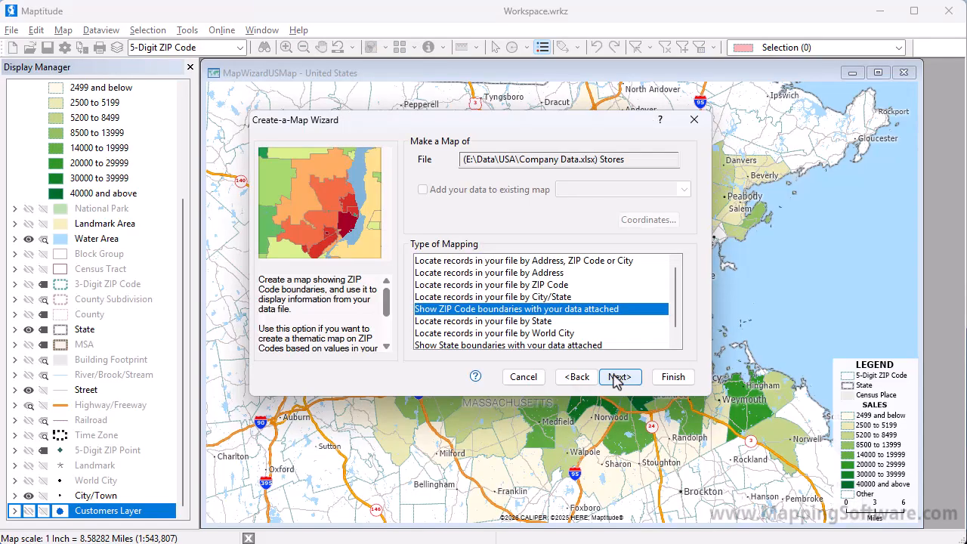
left_click(539, 261)
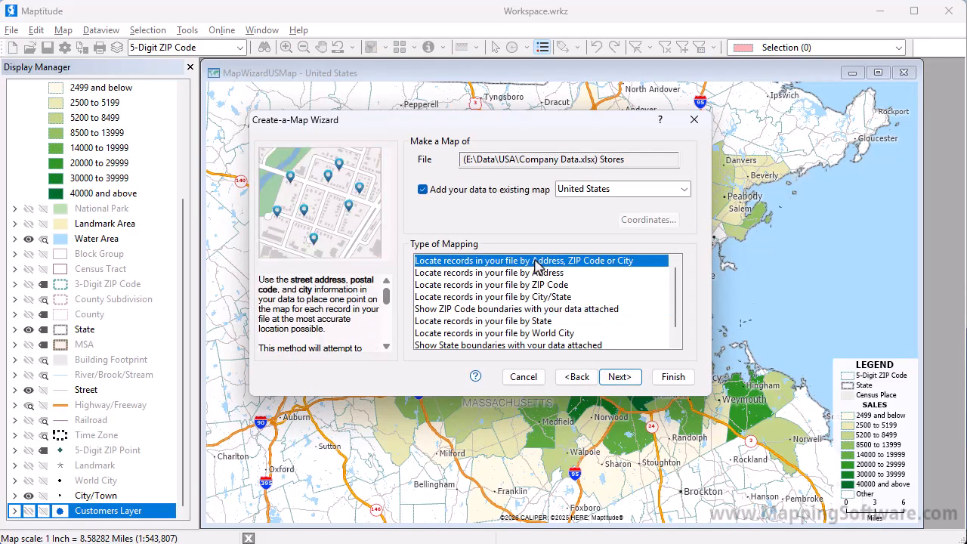
left_click(611, 376)
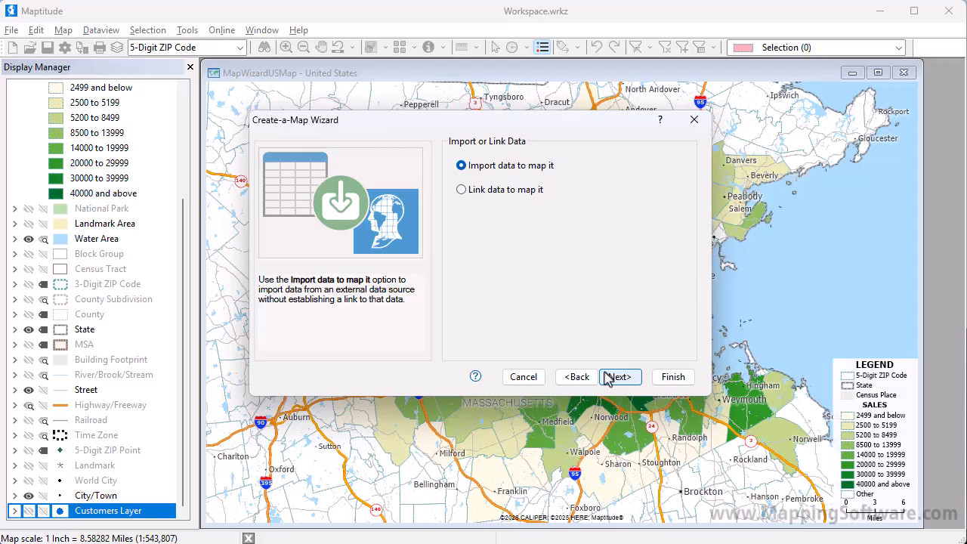
- Import the store data without a theme, display labels from the NAME field, and finish adding the stores to the map
left_click(614, 380)
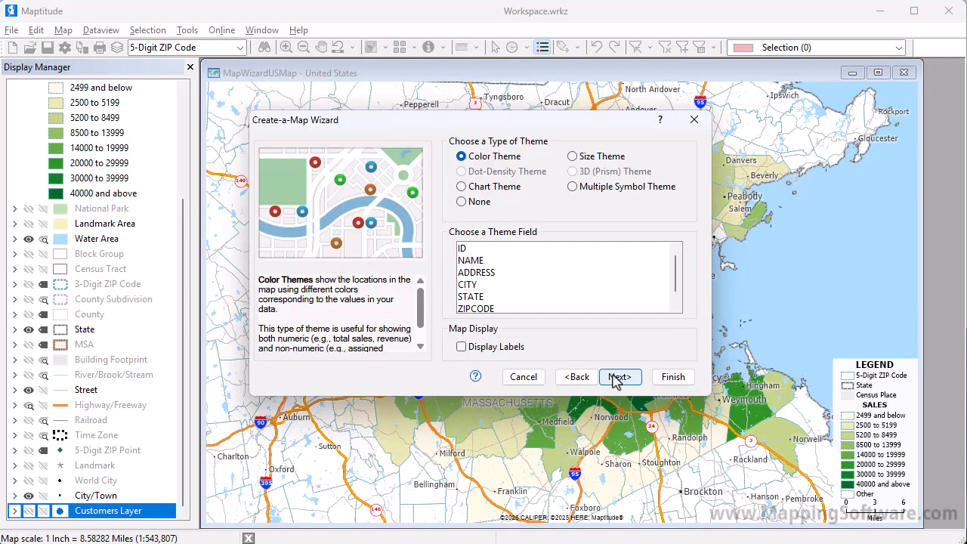
left_click(468, 209)
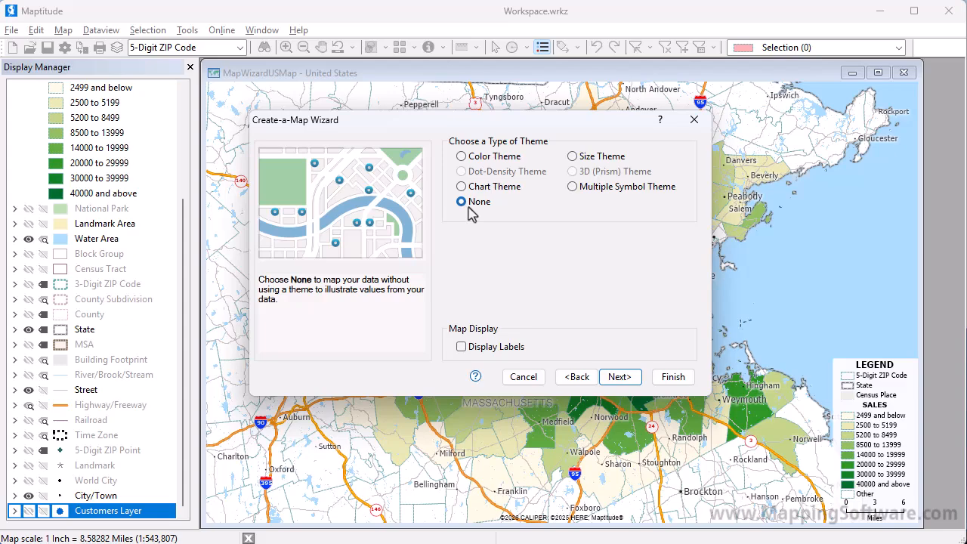
left_click(462, 347)
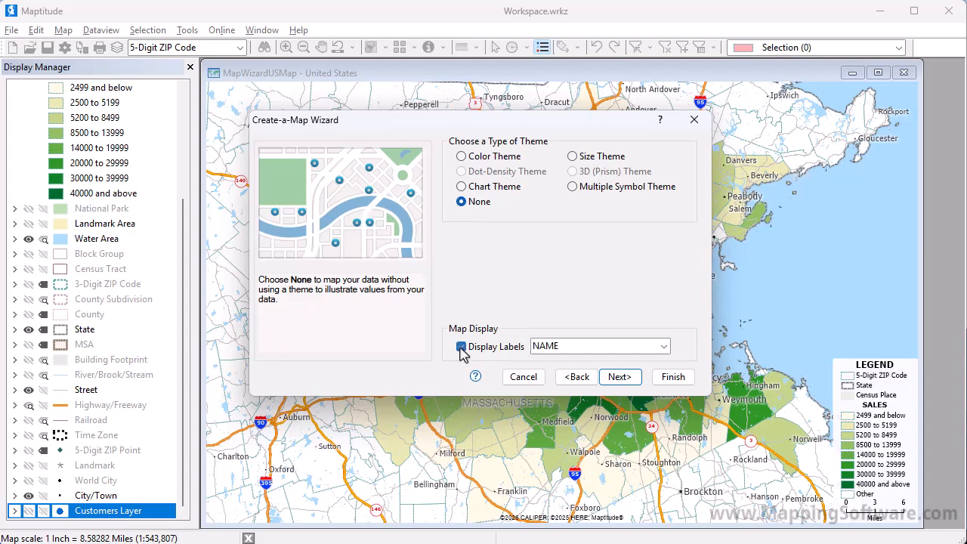
left_click(673, 376)
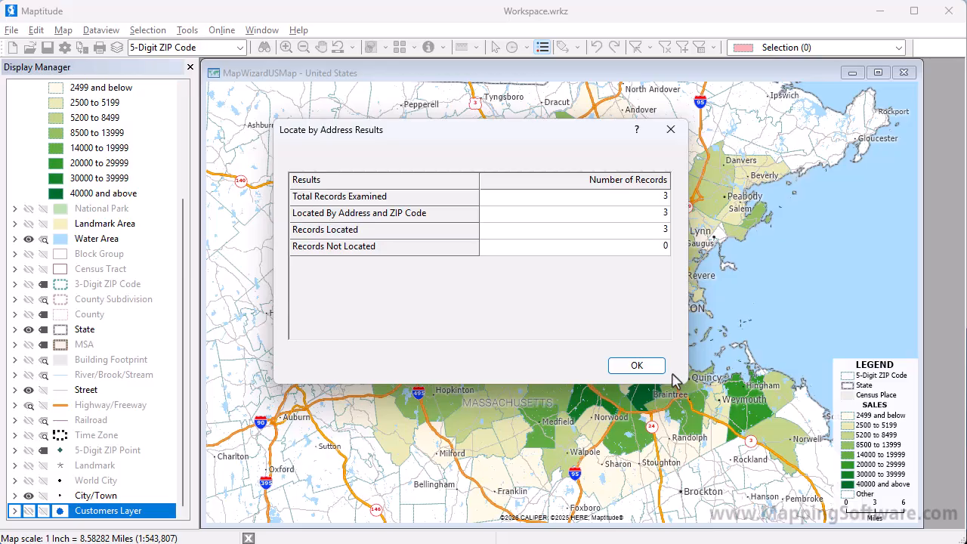
left_click(647, 367)
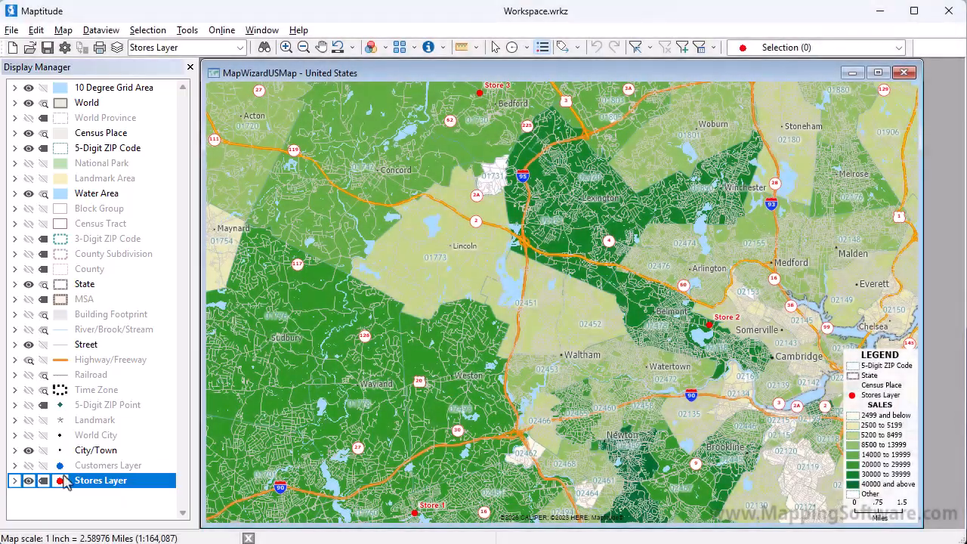
- Style the Stores Layer with the ringed solid circle icon at size 16 in dark blue
left_click(60, 481)
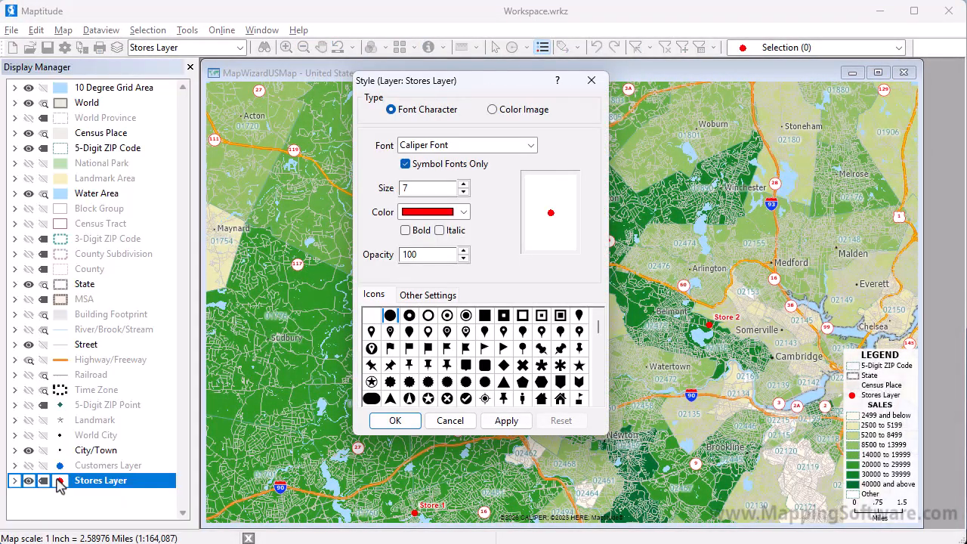
left_click(466, 317)
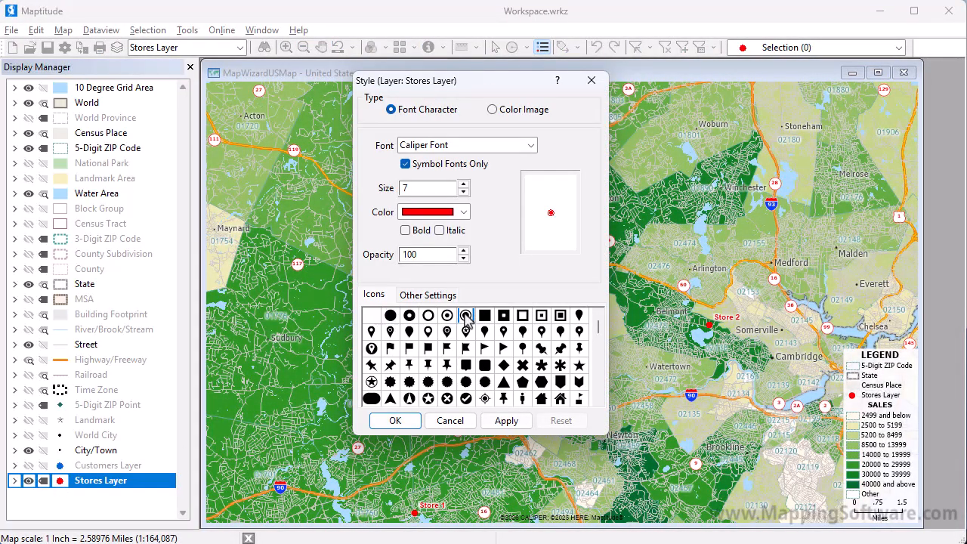
left_click(464, 184)
left_click(464, 185)
left_click(464, 184)
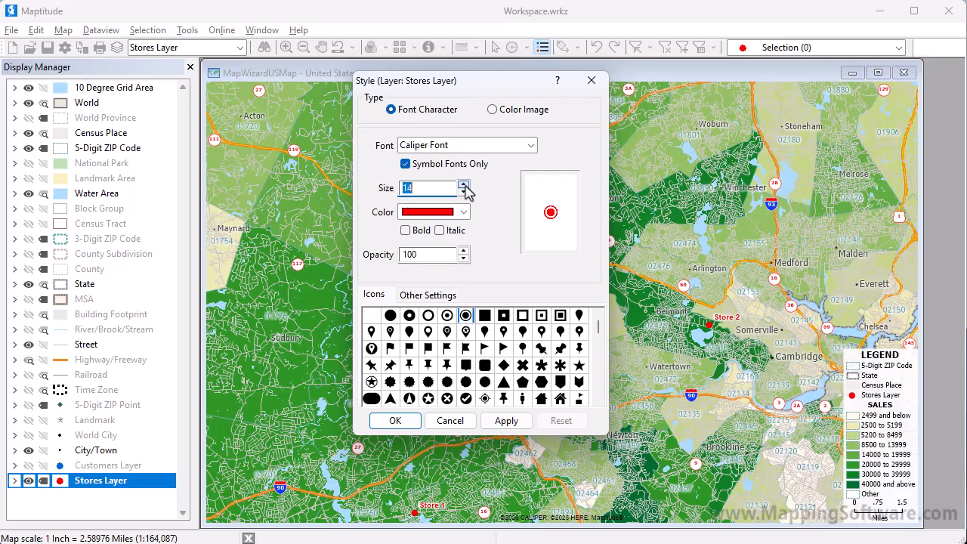
left_click(464, 184)
left_click(464, 215)
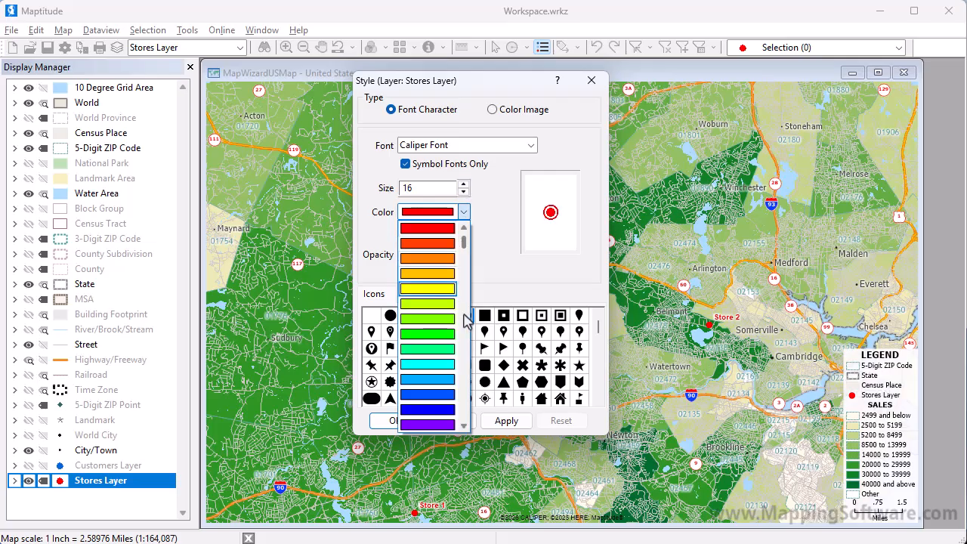
scroll(443, 281, "up", 3)
left_click(436, 259)
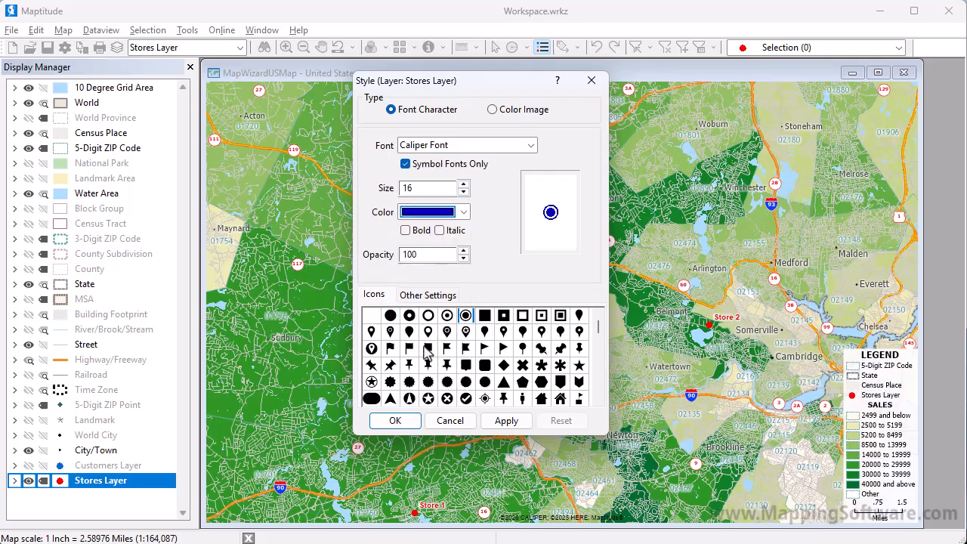
left_click(394, 420)
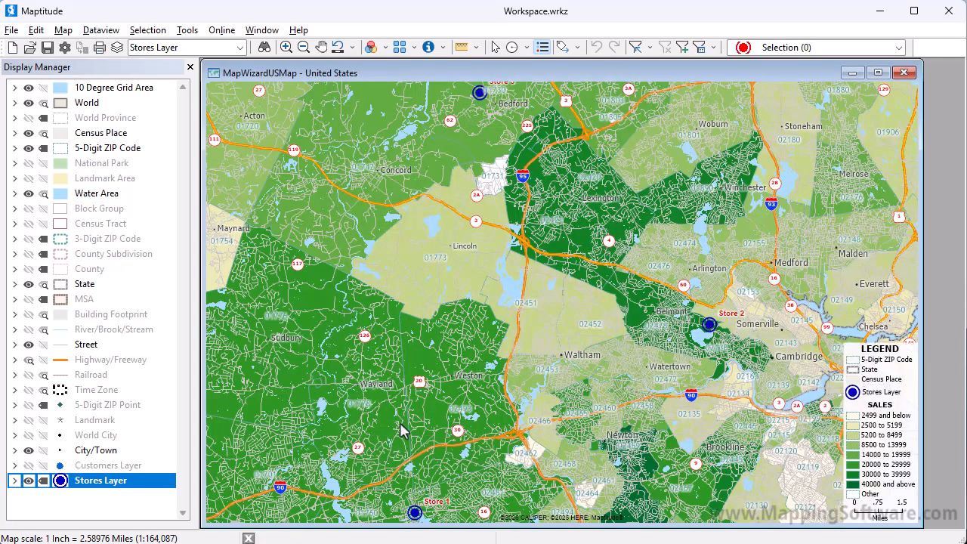
- Set the Stores Layer labels to font size 16 and dark blue
left_click(44, 481)
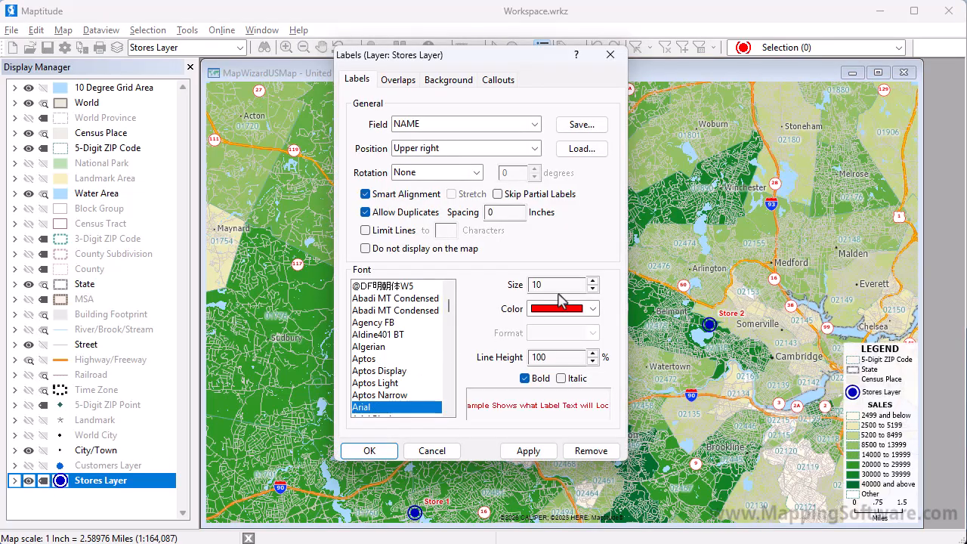
left_click(592, 281)
left_click(593, 281)
left_click(592, 282)
left_click(593, 308)
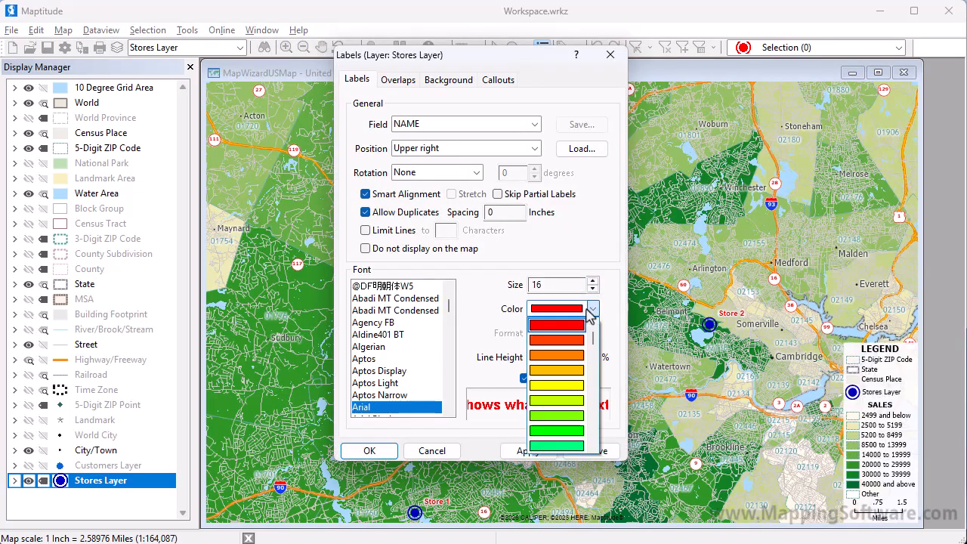
scroll(596, 407, "down", 2)
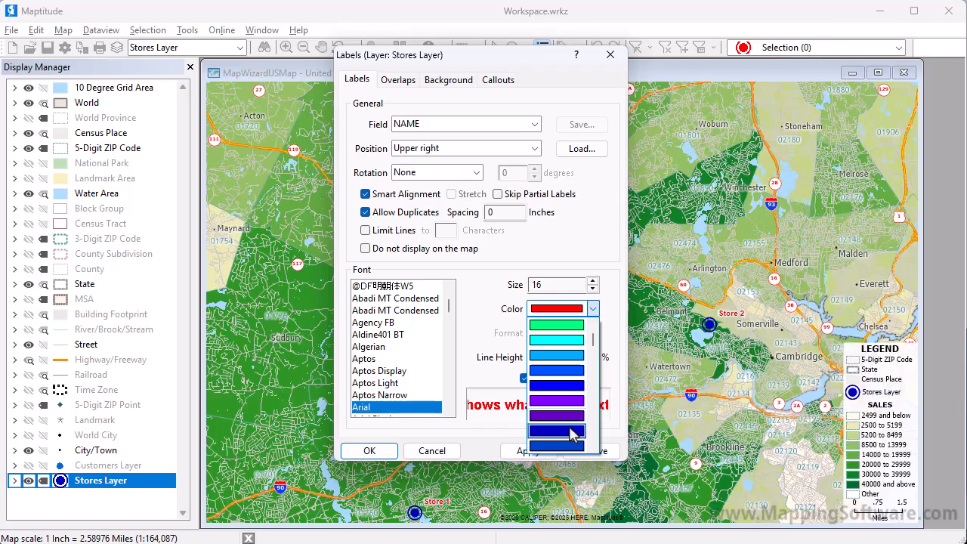
left_click(574, 430)
left_click(379, 456)
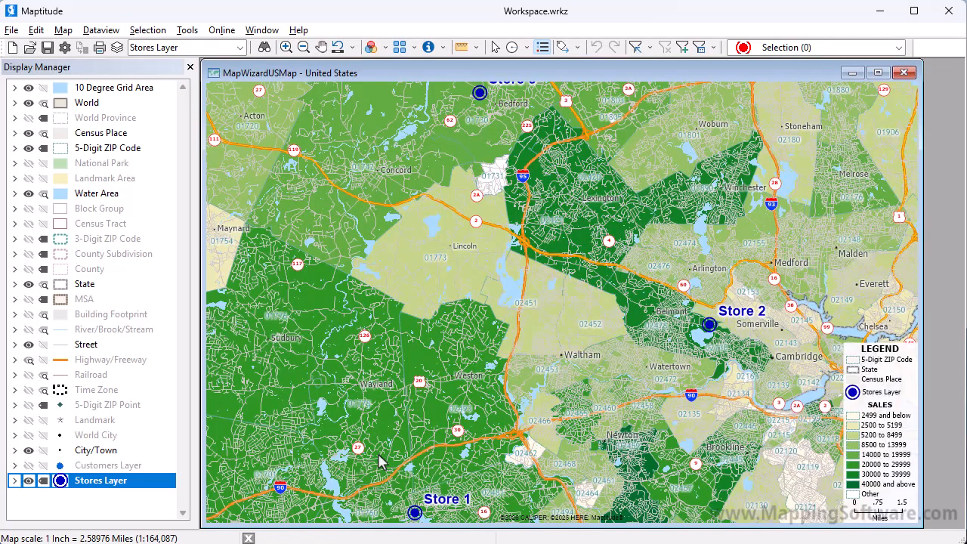
- Return the map to its previous extent and show the Customers Layer again
left_click(337, 50)
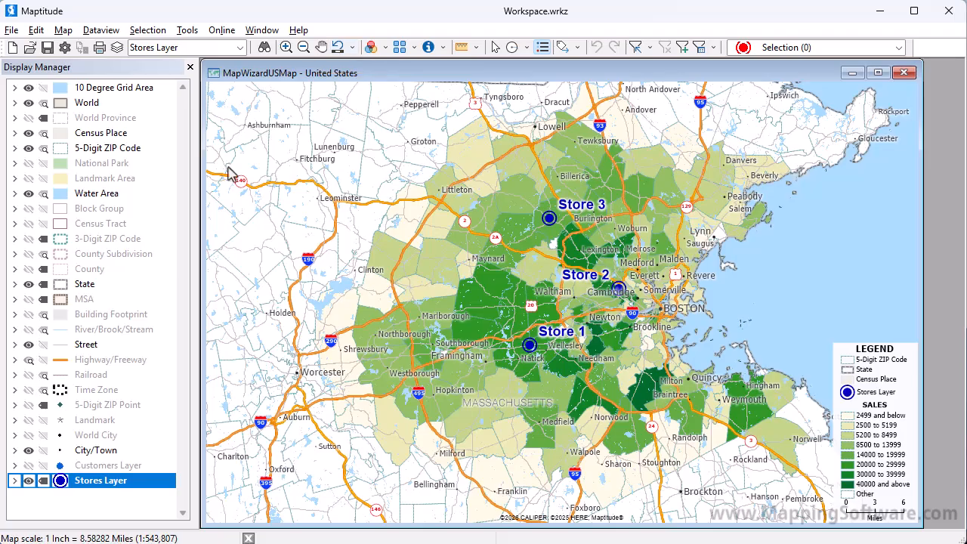
left_click(32, 468)
left_click(30, 466)
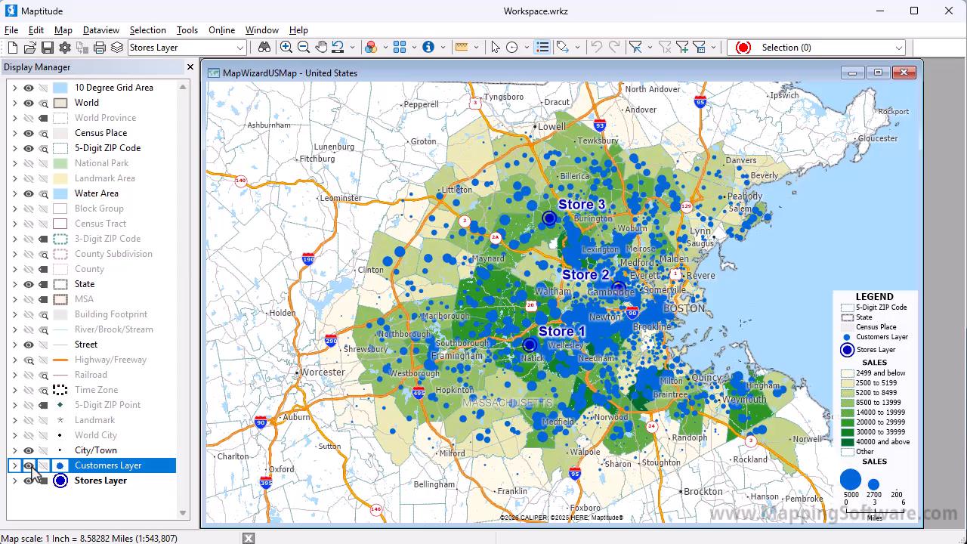
- Switch to the Company Data workbook in Excel and set the SALES value in cell G4 of the Customers sheet to 4000
key("alt+Tab")
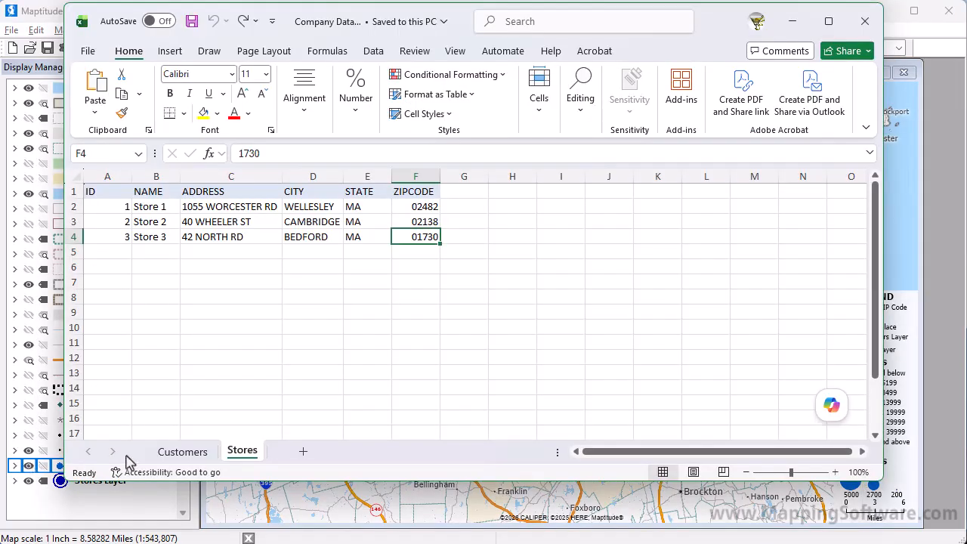
left_click(175, 456)
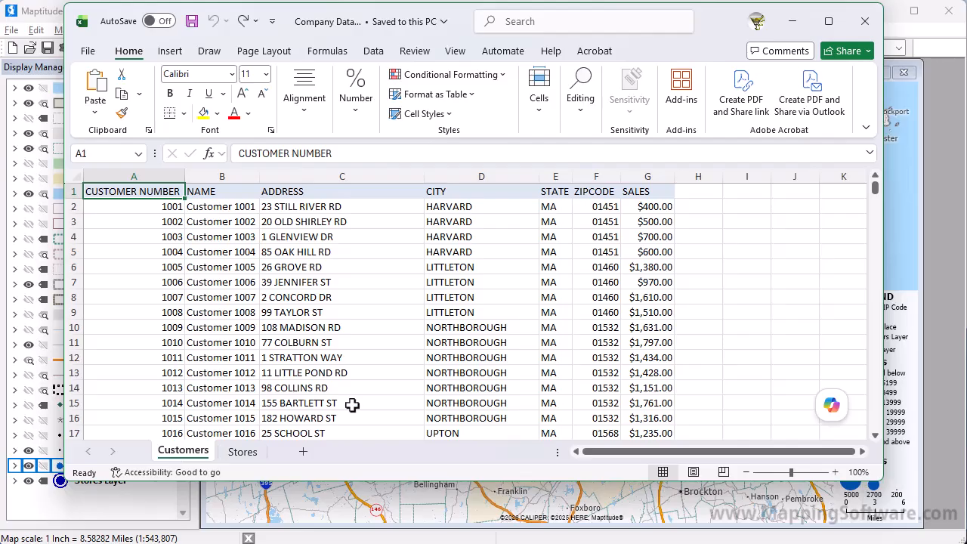
left_click(645, 237)
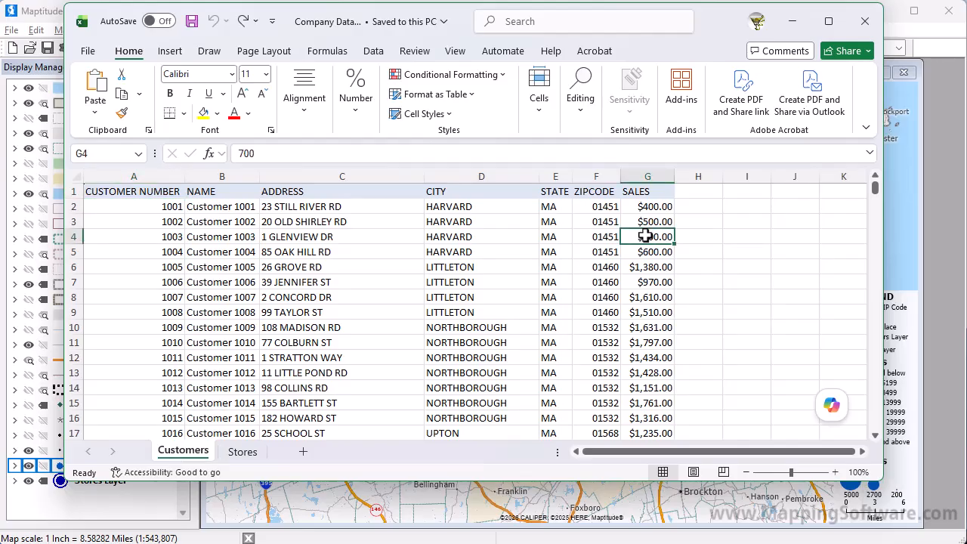
type("4000")
key("Return")
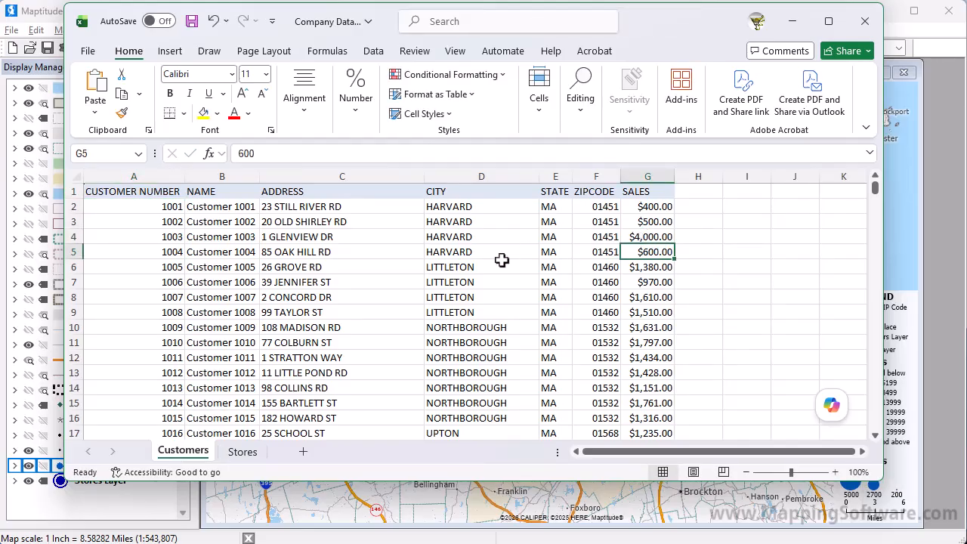
- Replace the street address, city and ZIP Code of the customer in row 6 and set that row's SALES to 5000
left_click(319, 268)
type("10")
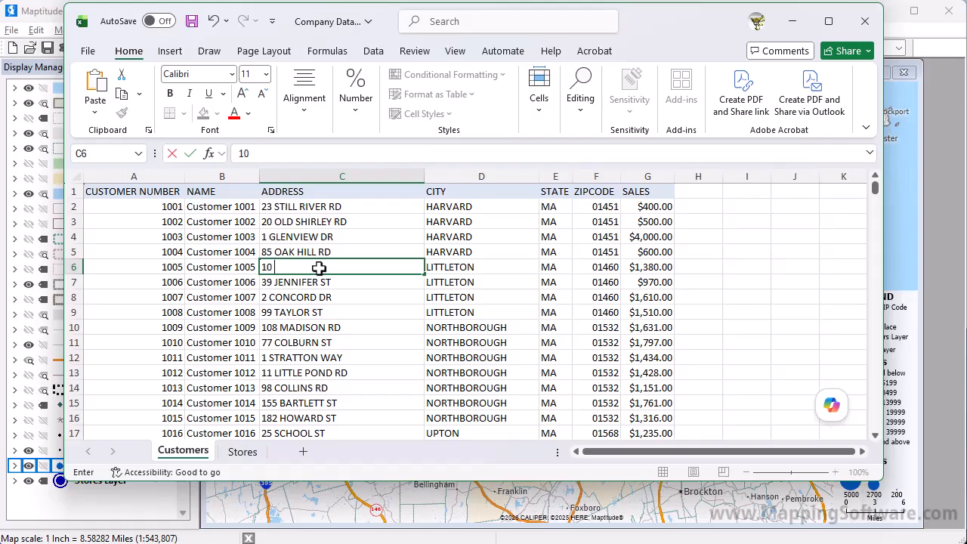
type(" WEST ST")
key("Tab")
type("LEOM")
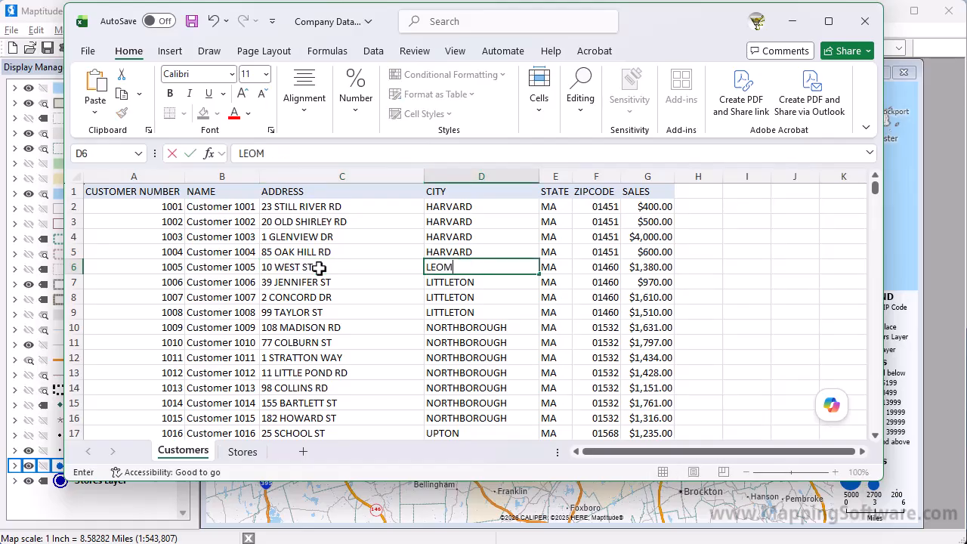
type("INSTER")
key("Tab")
key("Tab")
type("0")
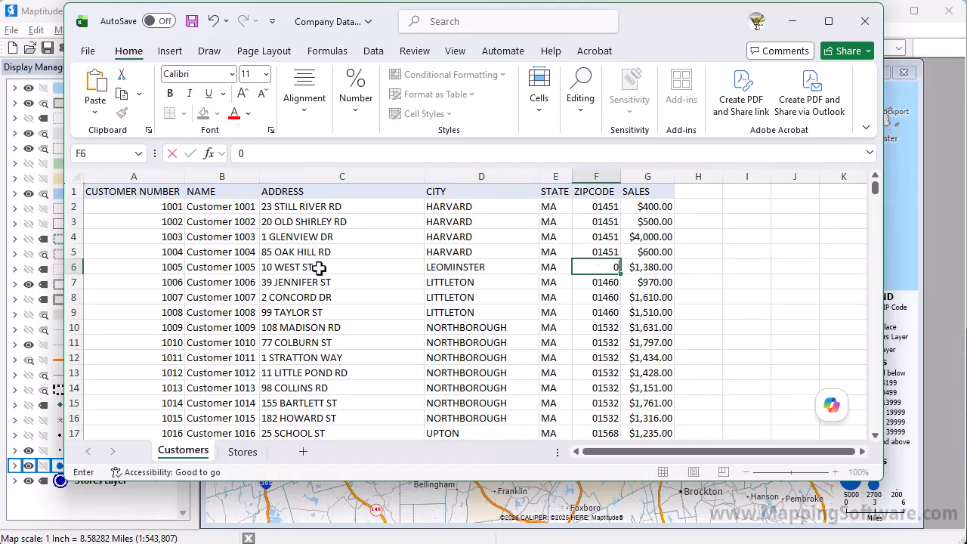
type("1453")
key("Tab")
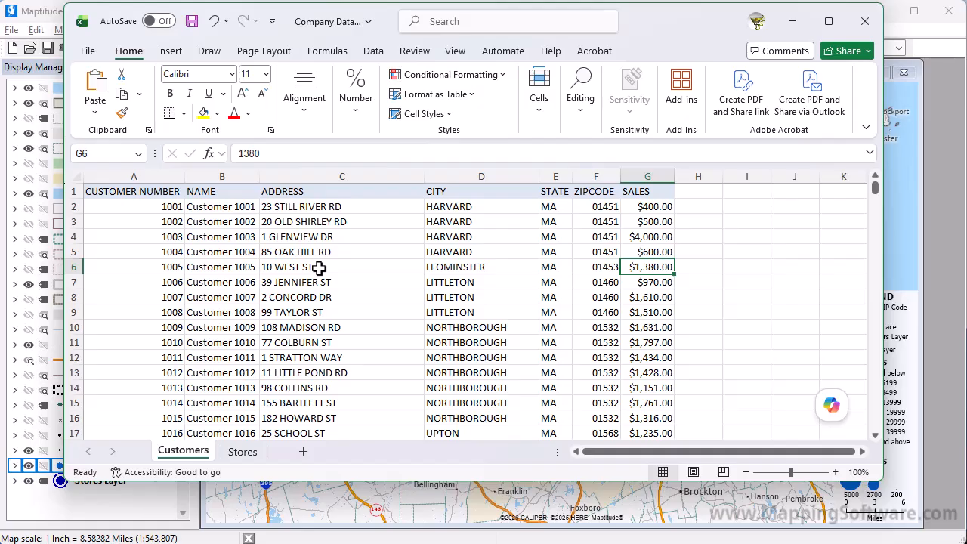
type("5000")
key("Return")
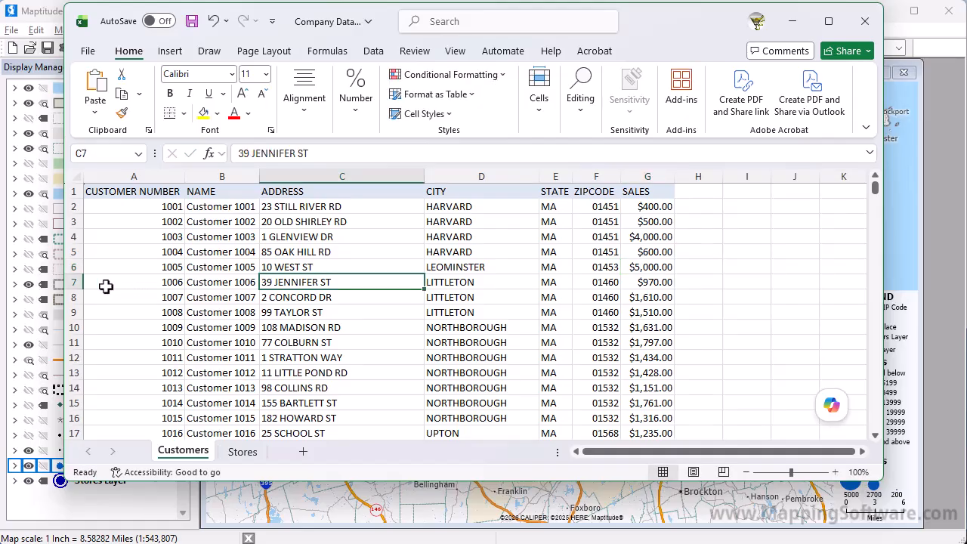
- Delete rows 7 to 9 from the Customers sheet and save the workbook
left_click(80, 285)
left_click_drag(79, 295, 80, 309)
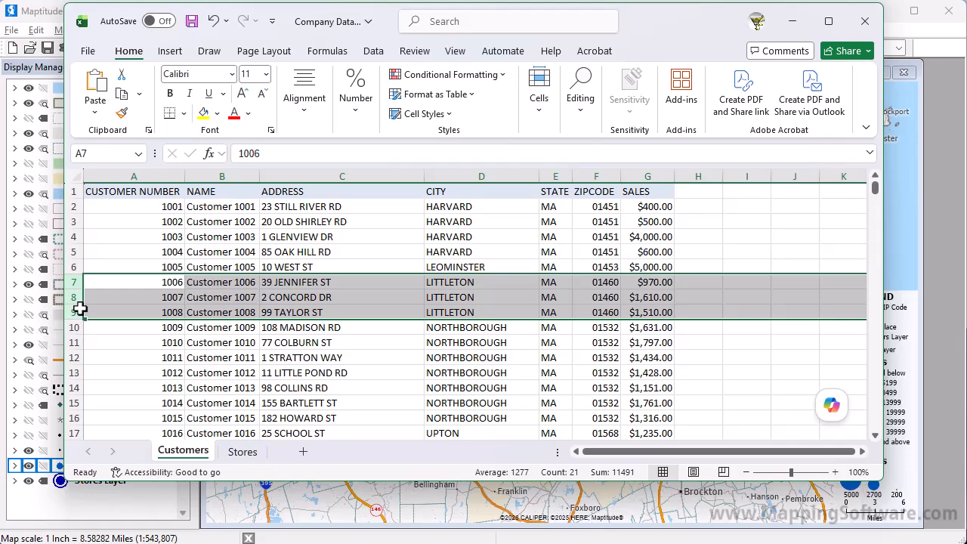
right_click(81, 311)
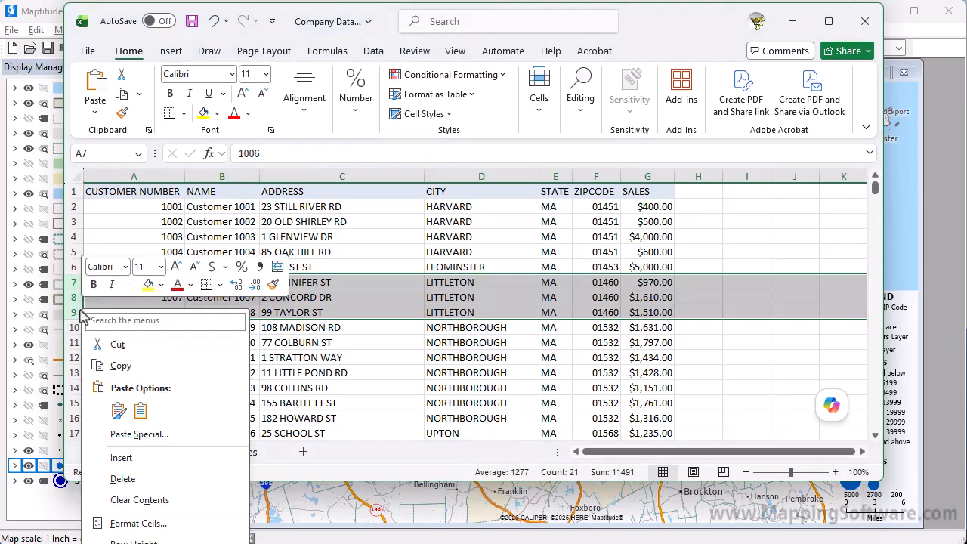
left_click(125, 479)
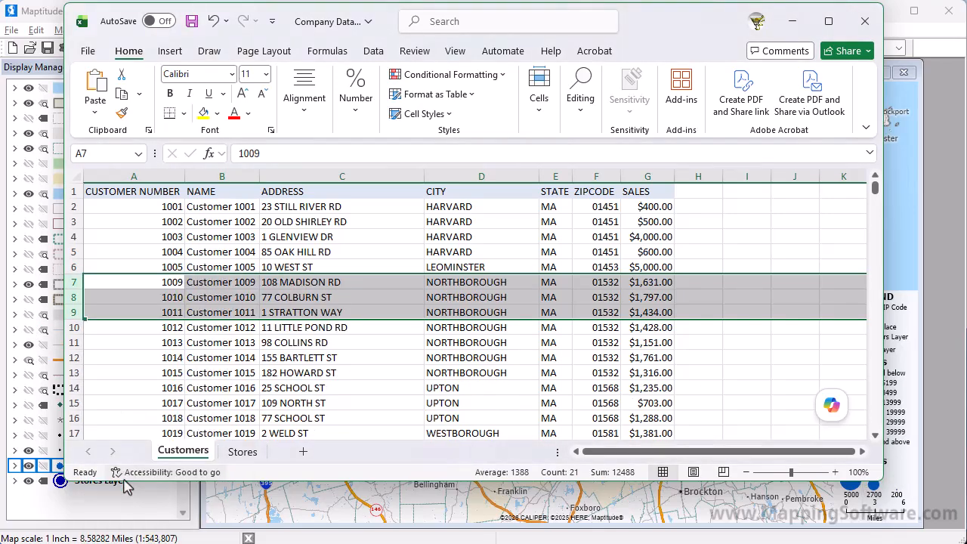
left_click(192, 21)
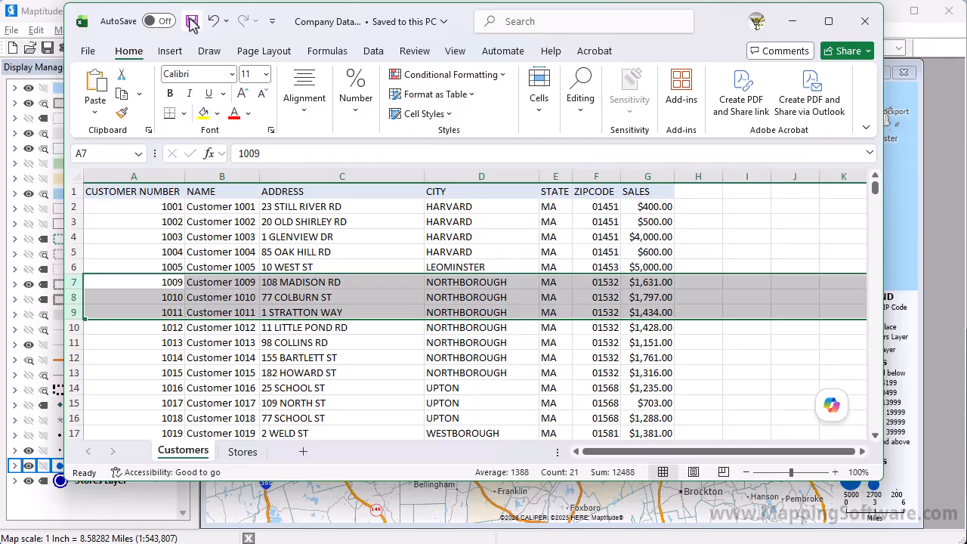
- Switch back to Maptitude, update the linked records from the edited workbook, and accept the address location results
left_click(51, 13)
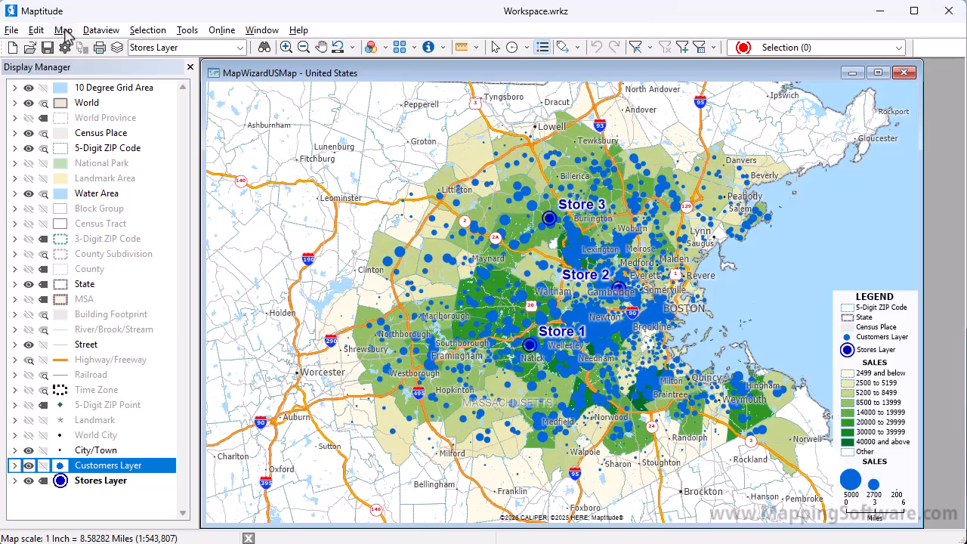
left_click(63, 30)
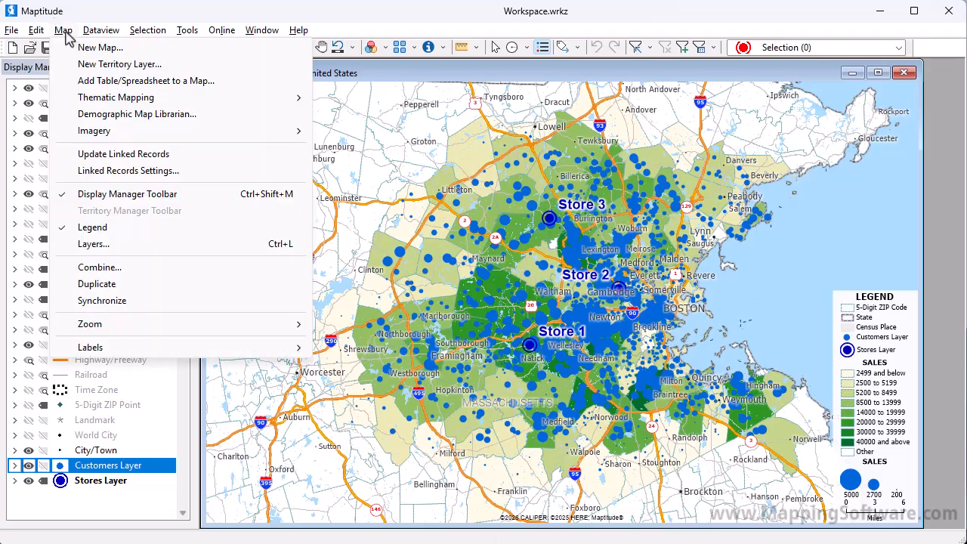
left_click(115, 156)
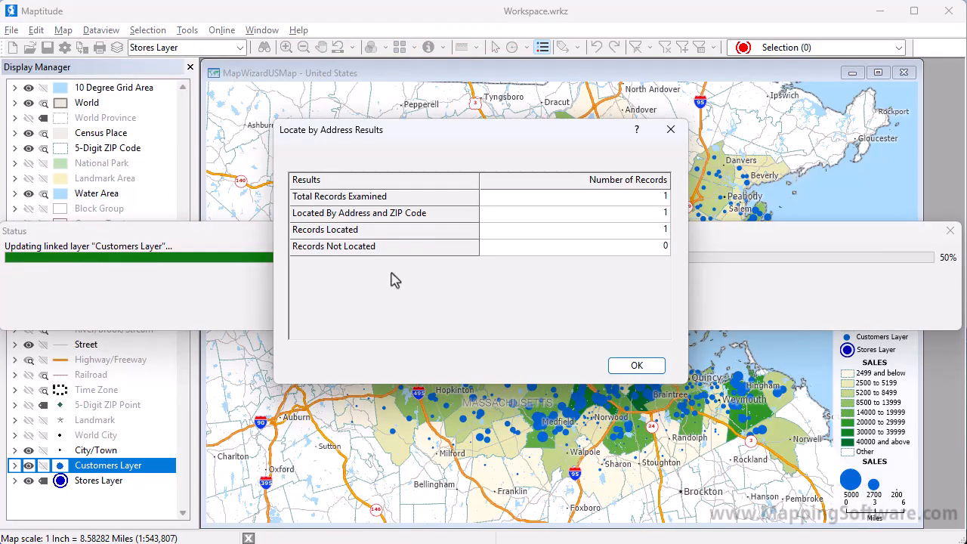
left_click(637, 366)
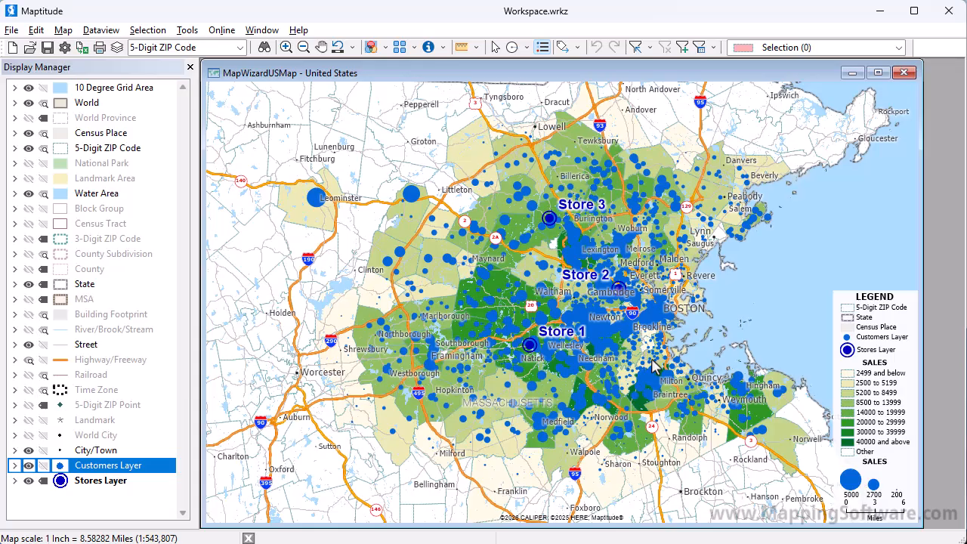
- Draw a radius circle of 5 miles centered on Store 1
left_click(527, 48)
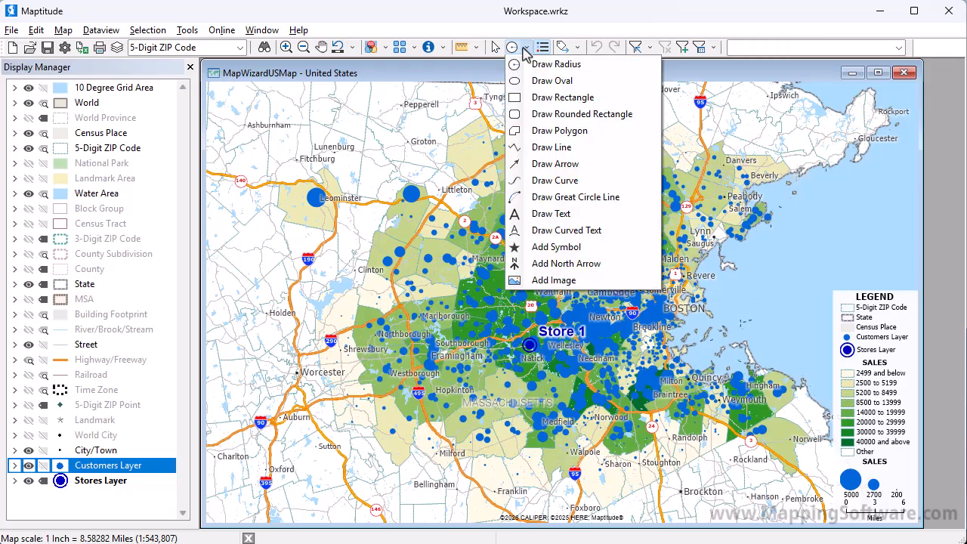
left_click(542, 66)
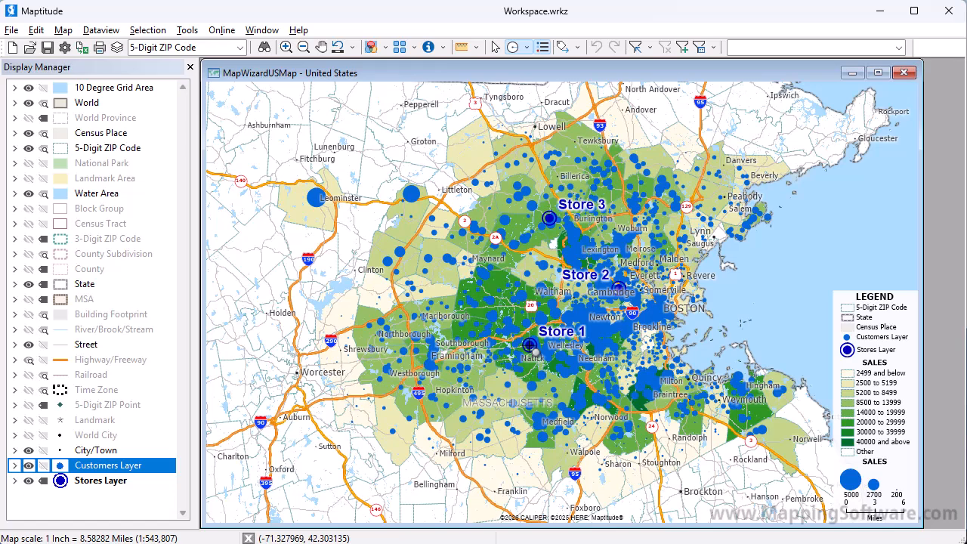
left_click(535, 351)
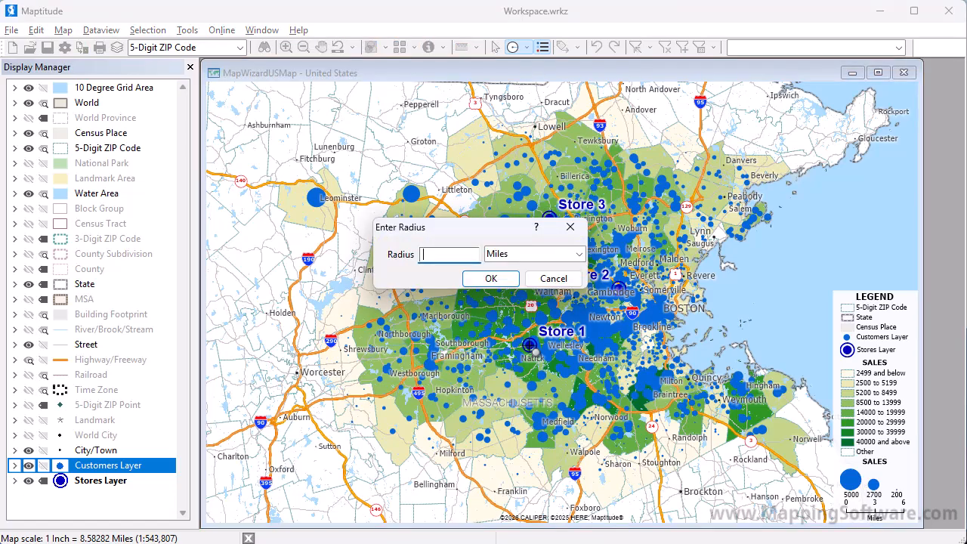
type("5")
left_click(490, 278)
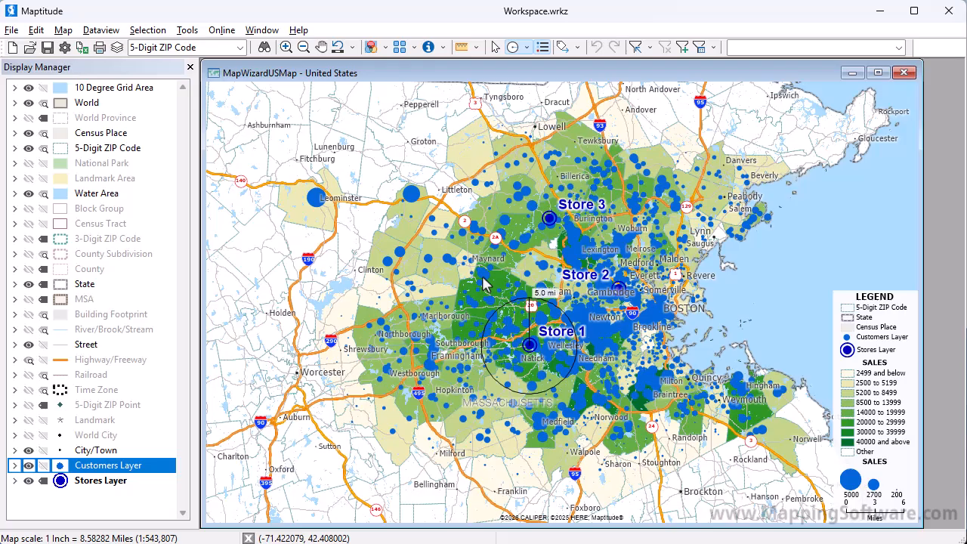
- Export the data inside the radius circle around Store 1 to an Excel worksheet named Radius Report.xlsx
right_click(560, 330)
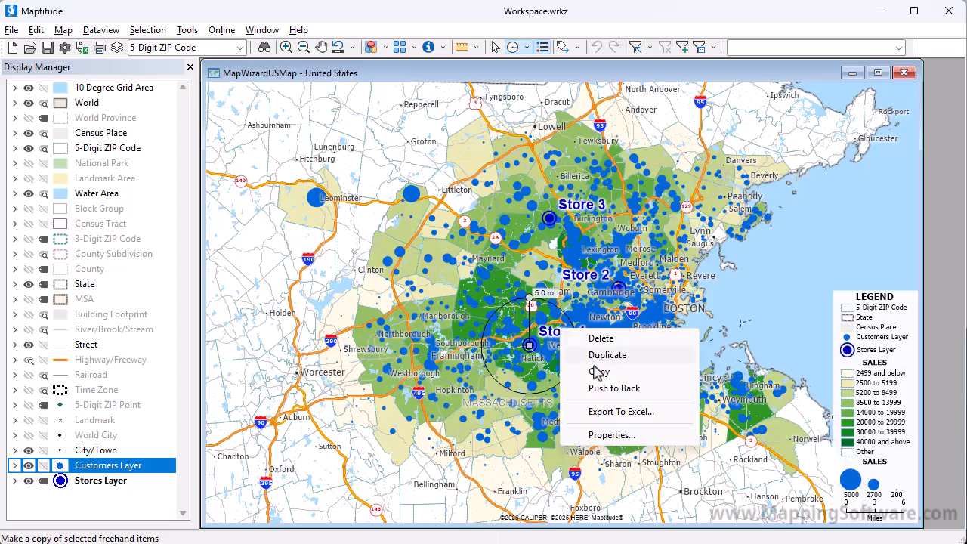
left_click(614, 412)
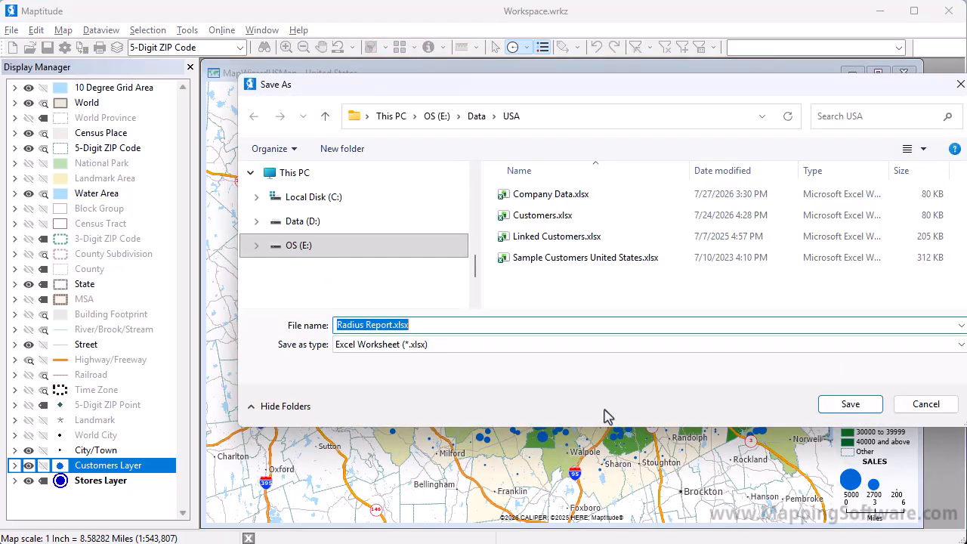
left_click(834, 409)
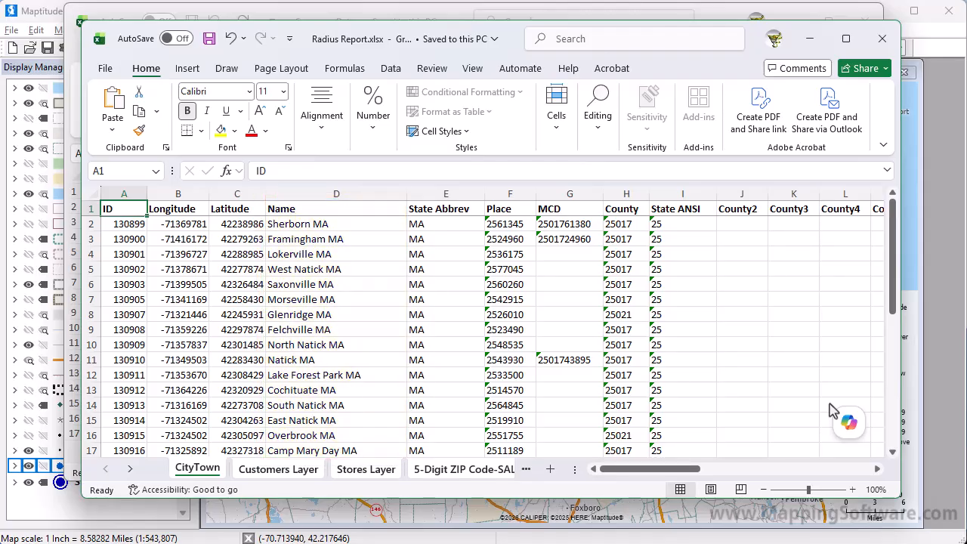
- Review the Customers Layer, Stores Layer and 5-Digit ZIP Code-SALES sheets of the radius report
left_click(279, 474)
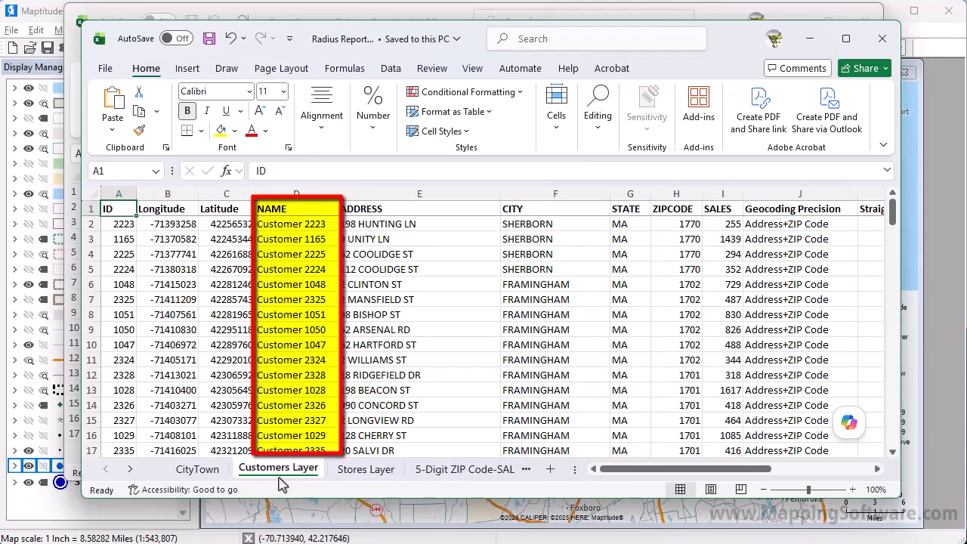
left_click(362, 472)
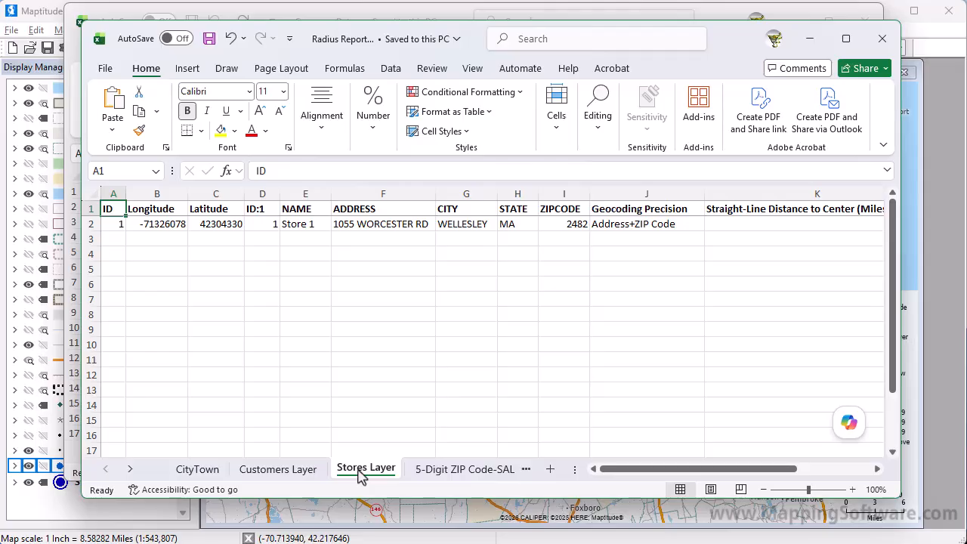
left_click(438, 474)
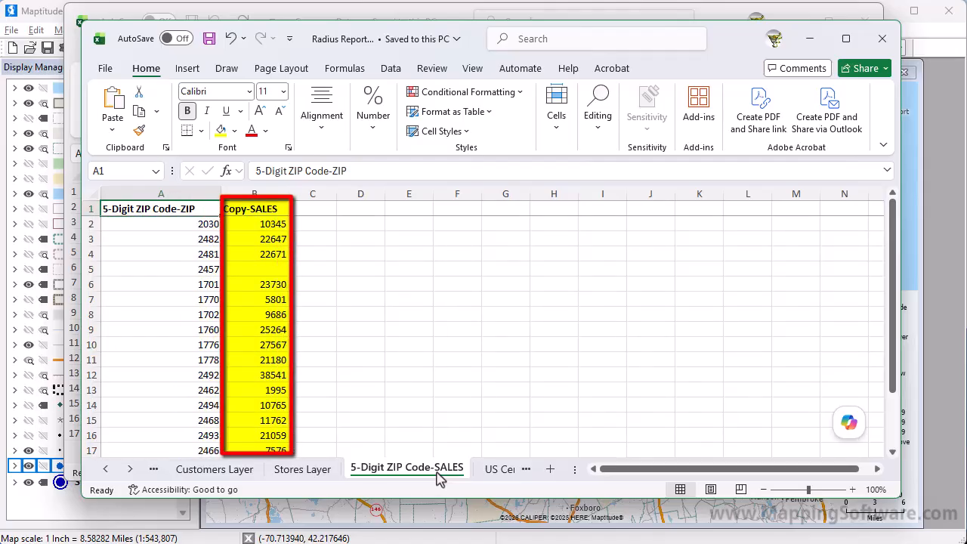
- Examine the US Census Overlay sheet's demographic columns, from household income through 2022 Buying Power
left_click(496, 474)
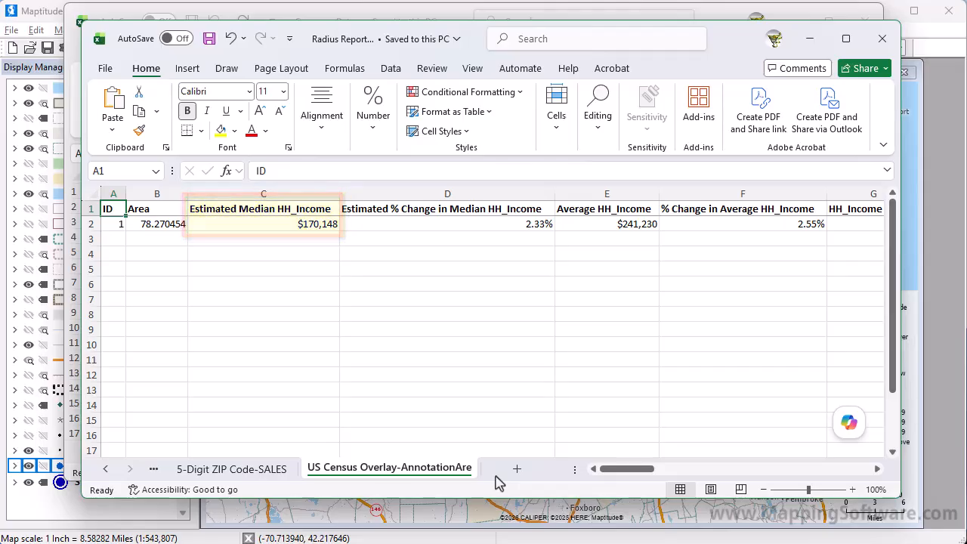
left_click(813, 469)
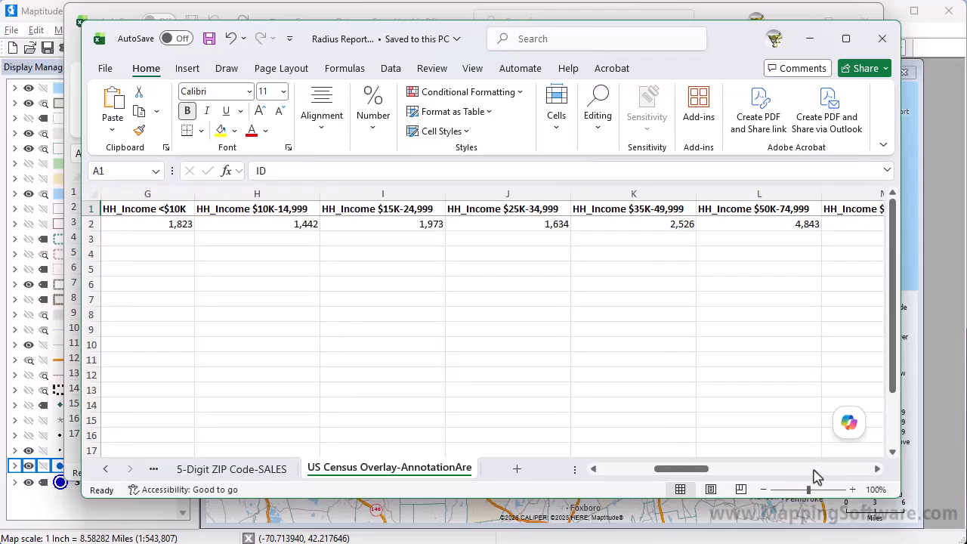
left_click(814, 469)
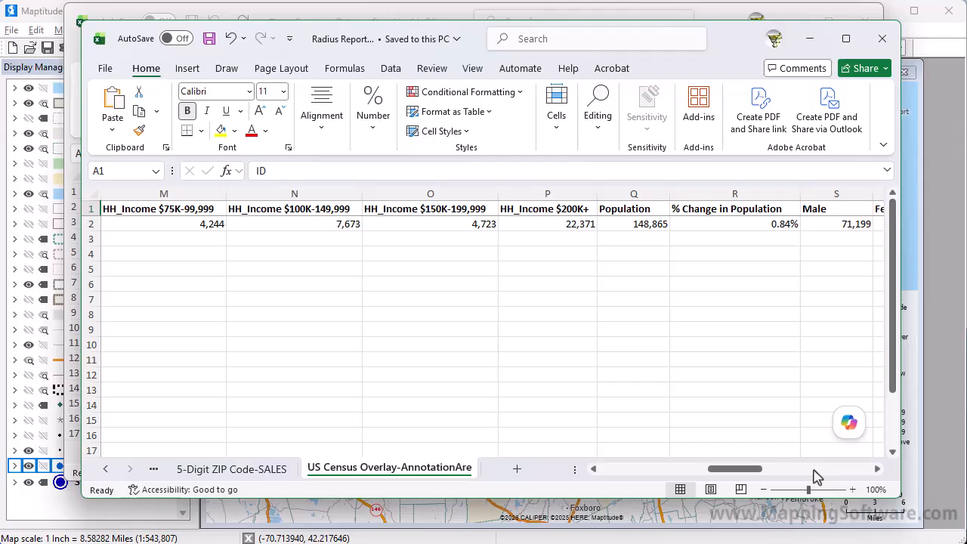
left_click(814, 469)
left_click(818, 470)
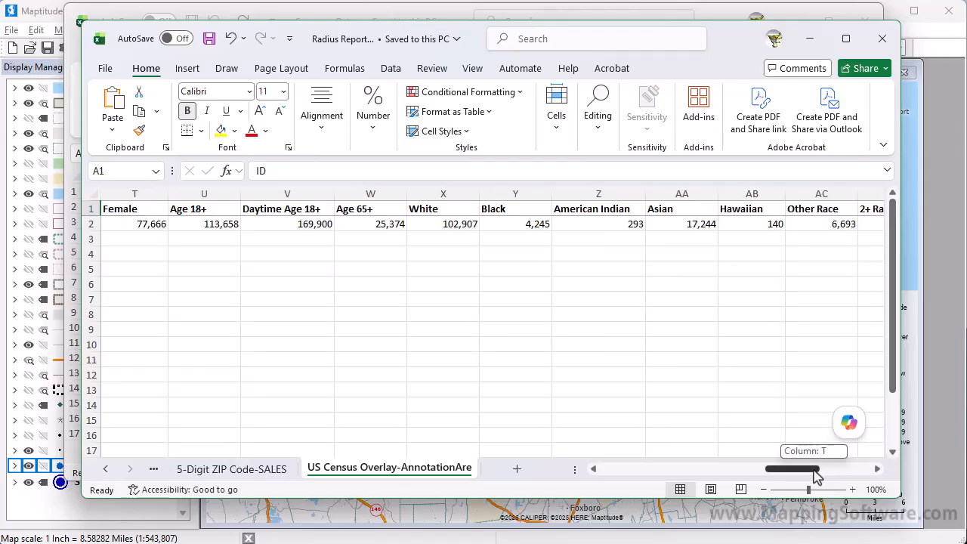
left_click(830, 470)
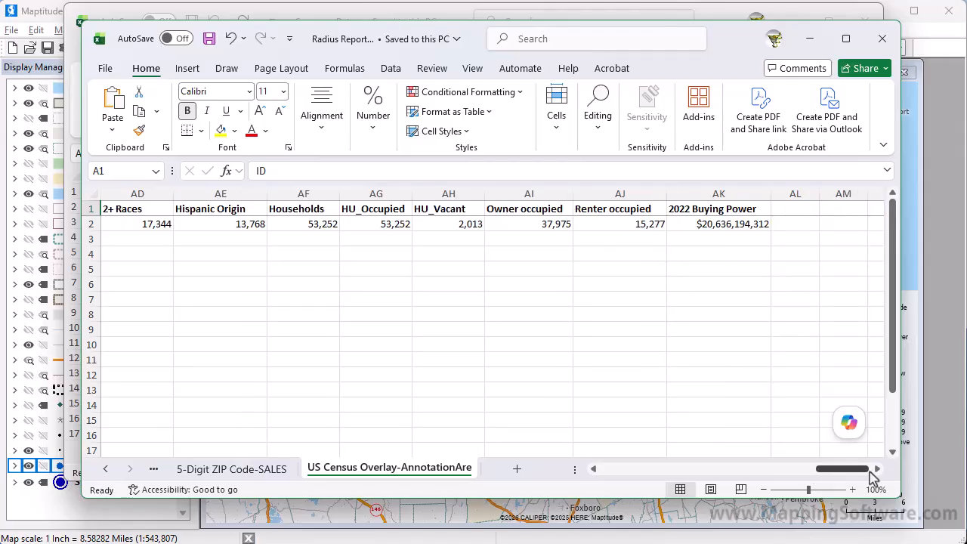
- Switch back to Maptitude and delete the radius circle around Store 1
left_click(935, 486)
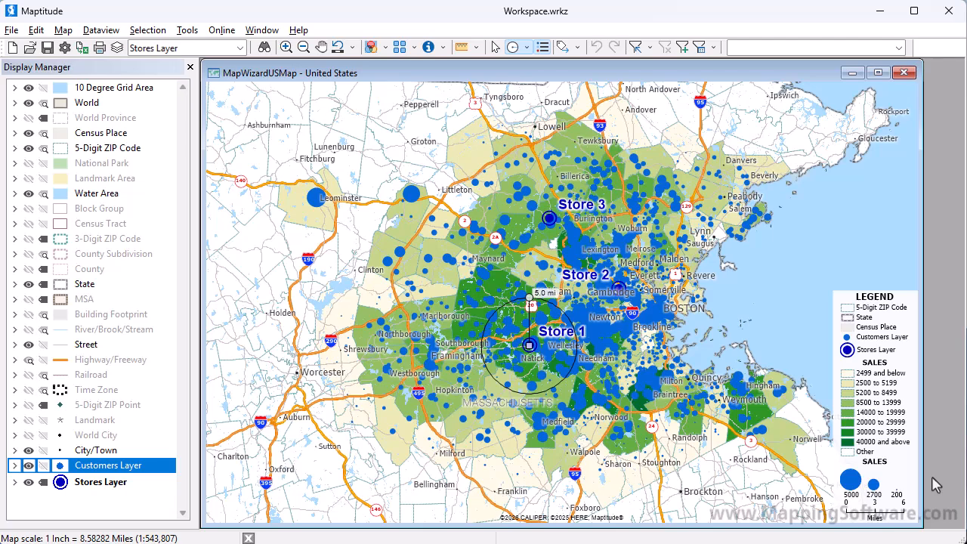
right_click(557, 342)
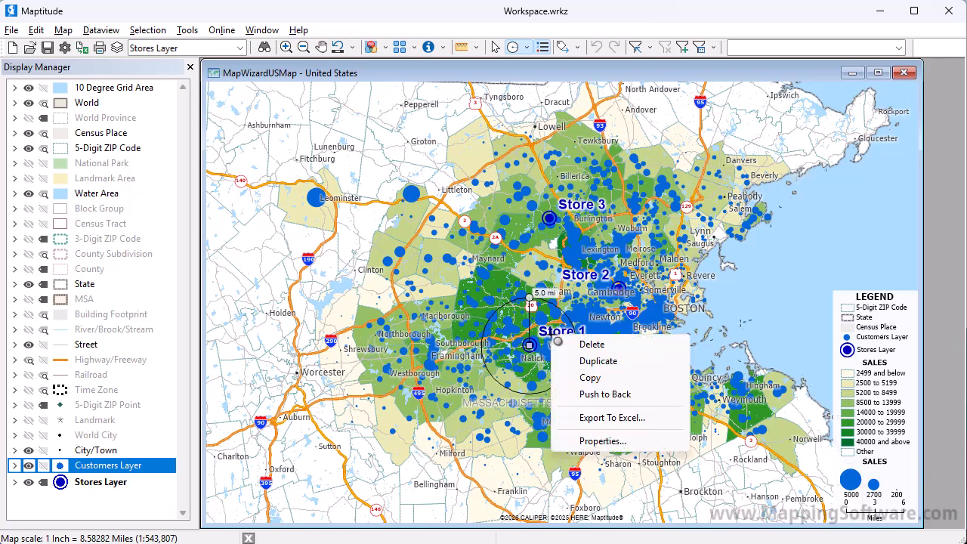
left_click(574, 348)
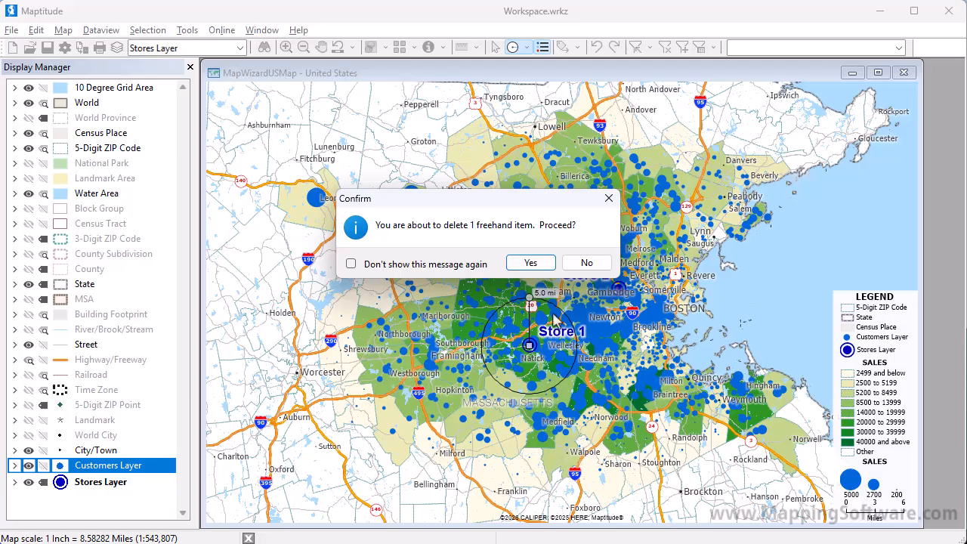
left_click(529, 262)
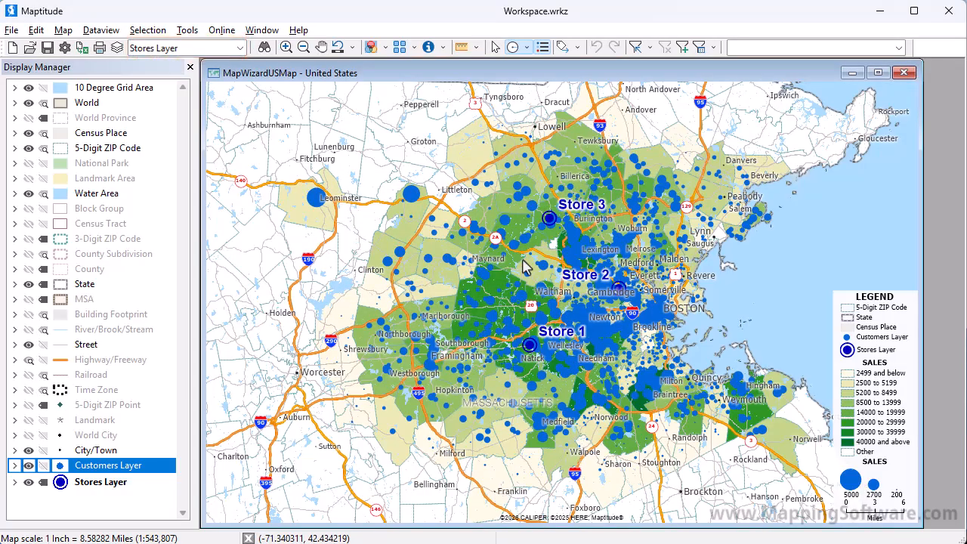
- Create separate 5-mile buffers around the visible features of the Stores Layer with demographics calculated, and close the resulting dataview
left_click(415, 47)
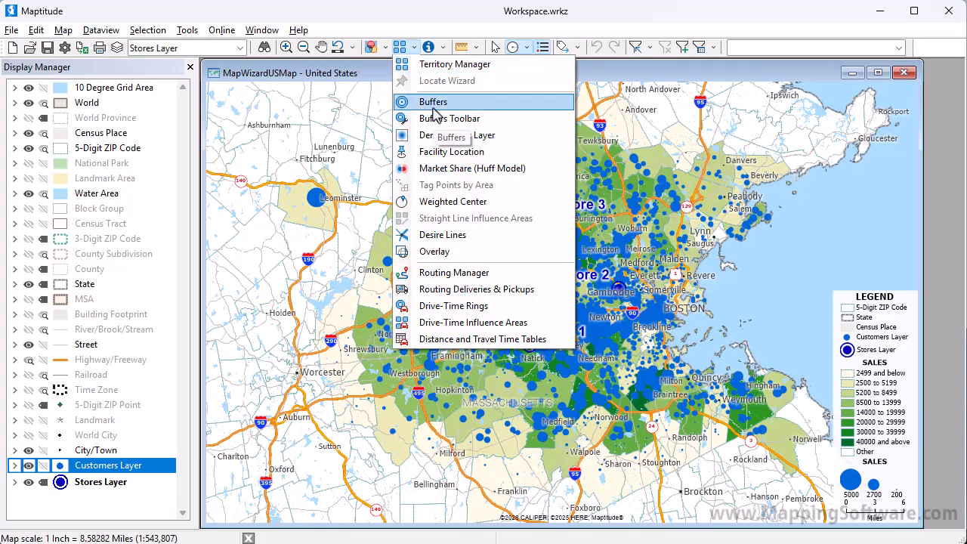
left_click(436, 106)
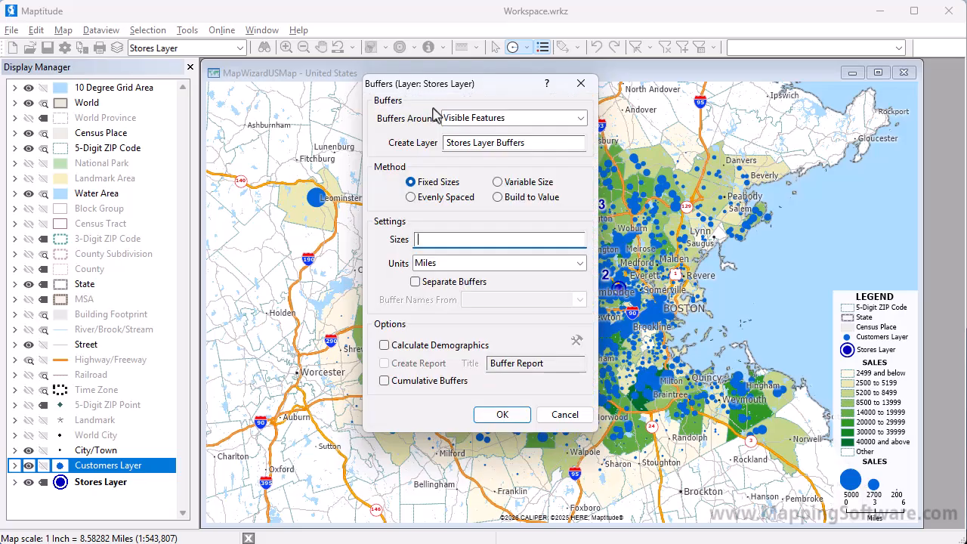
type("5")
left_click(416, 283)
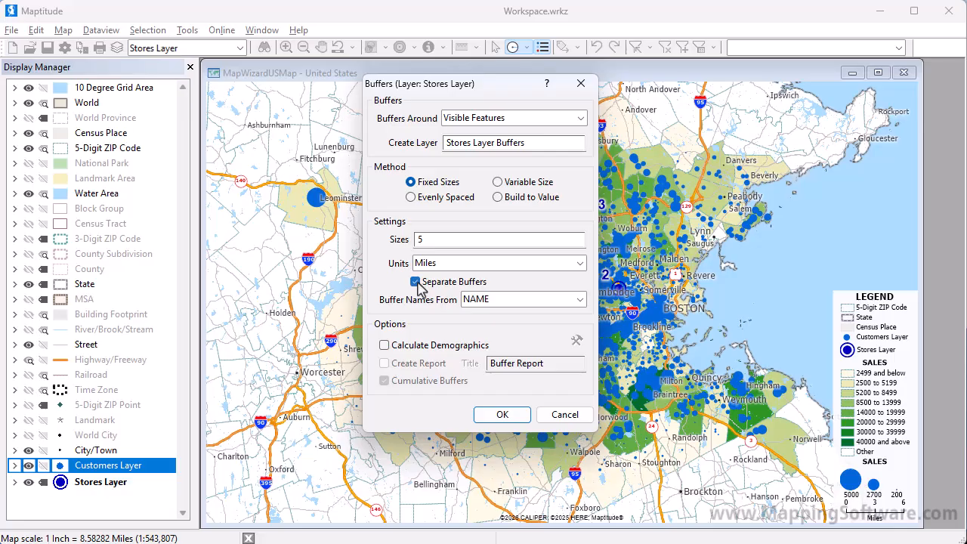
left_click(403, 347)
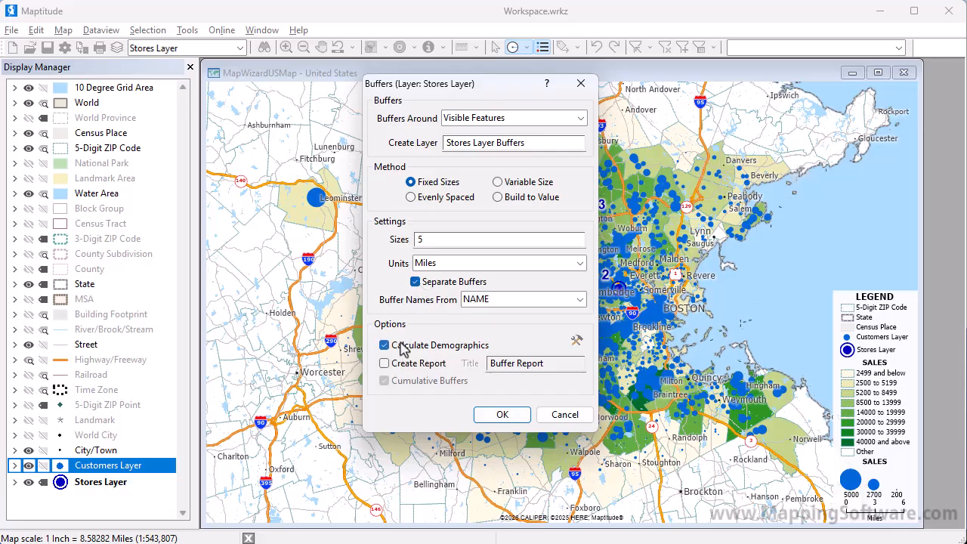
left_click(490, 417)
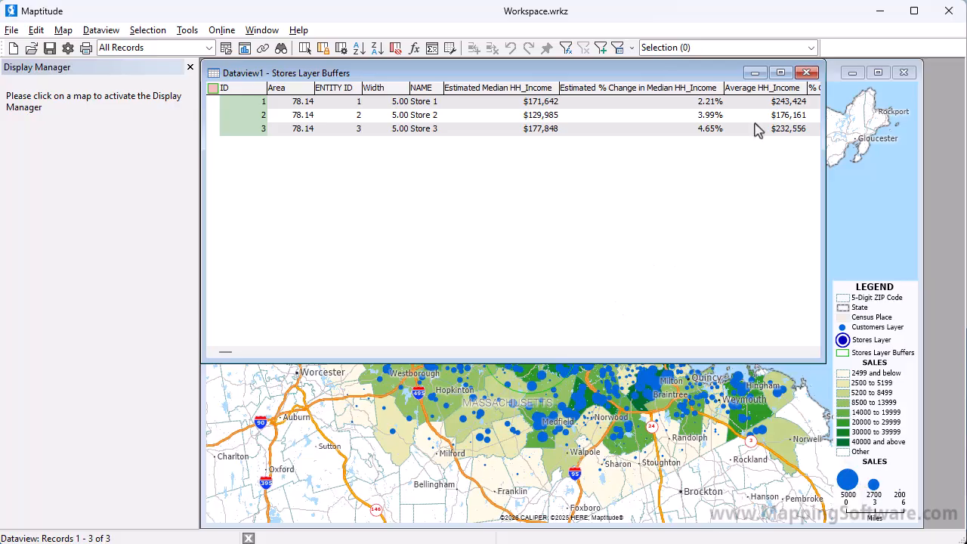
left_click(806, 73)
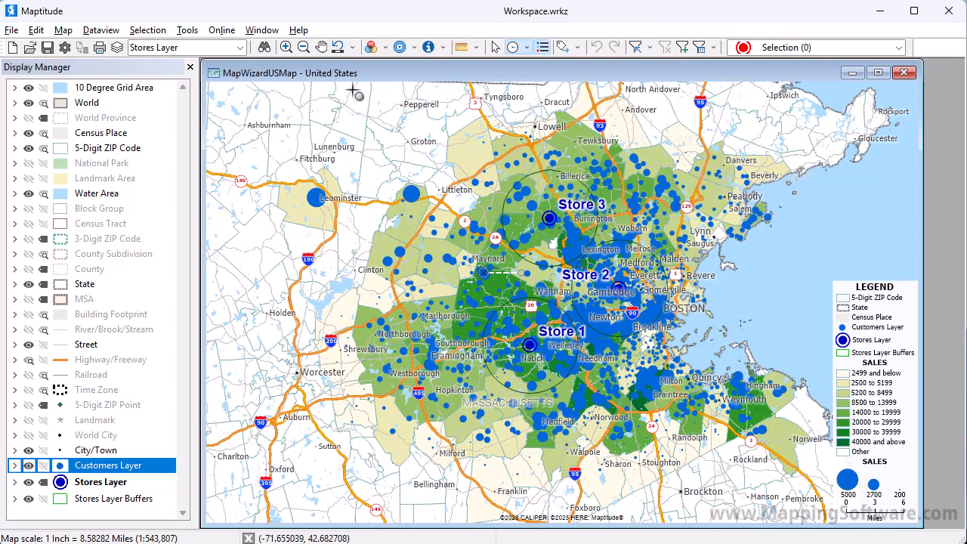
- Make Stores Layer Buffers the working layer and export its data to an Excel worksheet named store comparison
left_click(240, 47)
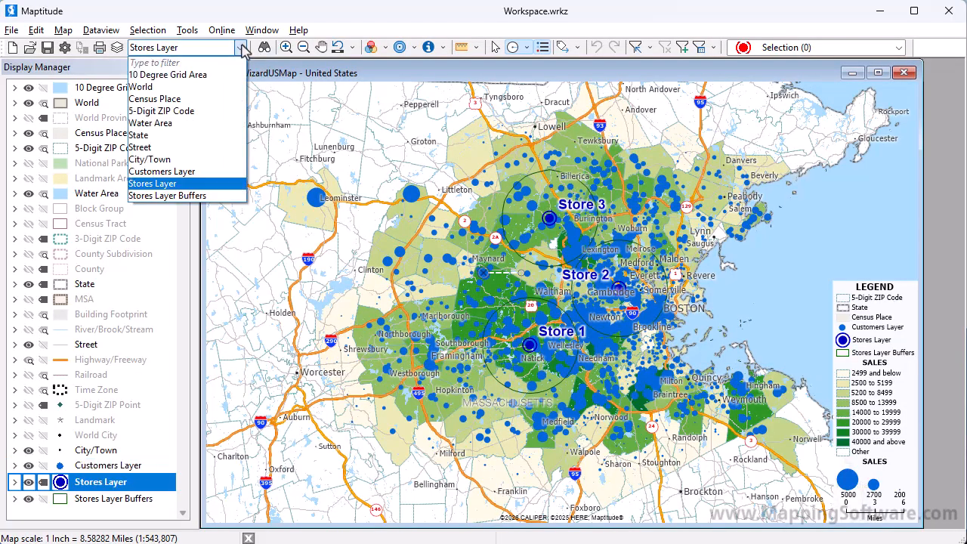
left_click(195, 196)
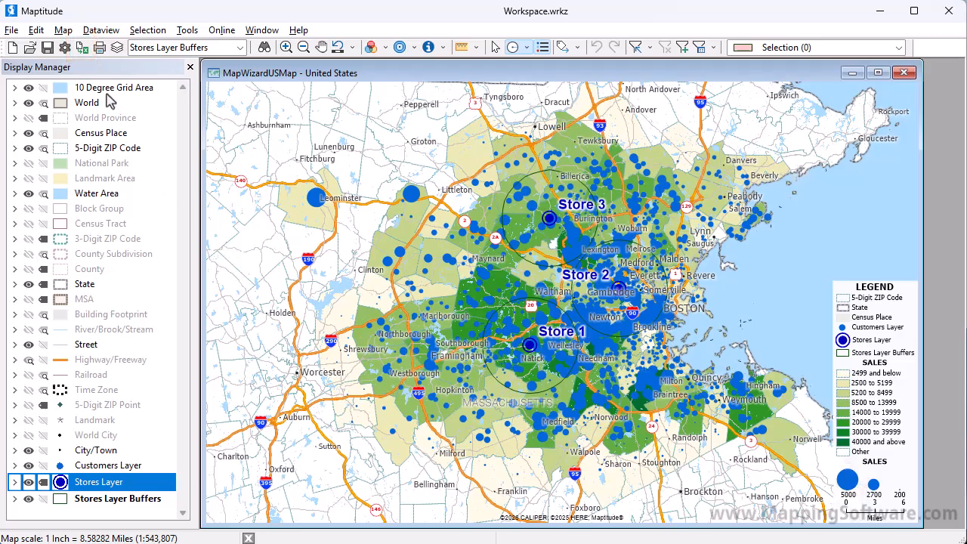
left_click(83, 48)
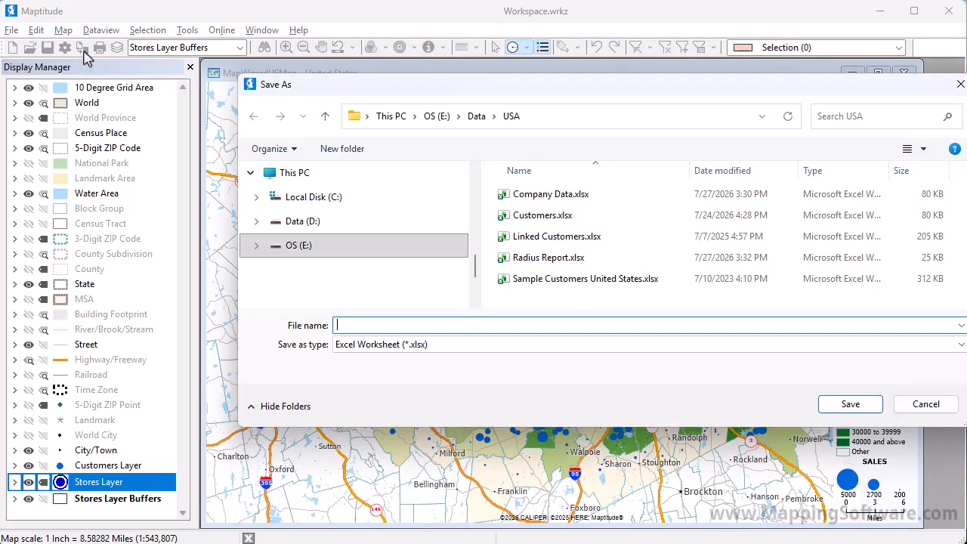
type("store comparison")
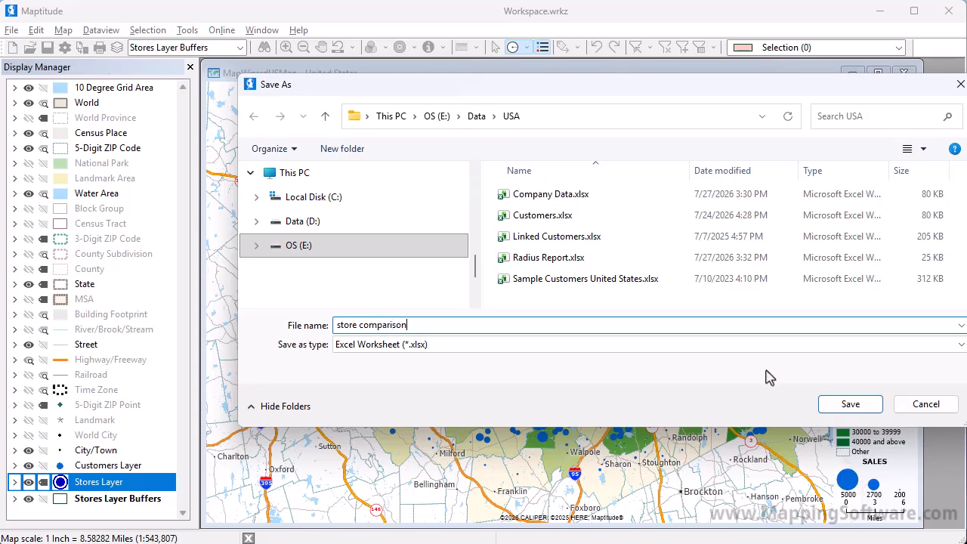
left_click(835, 405)
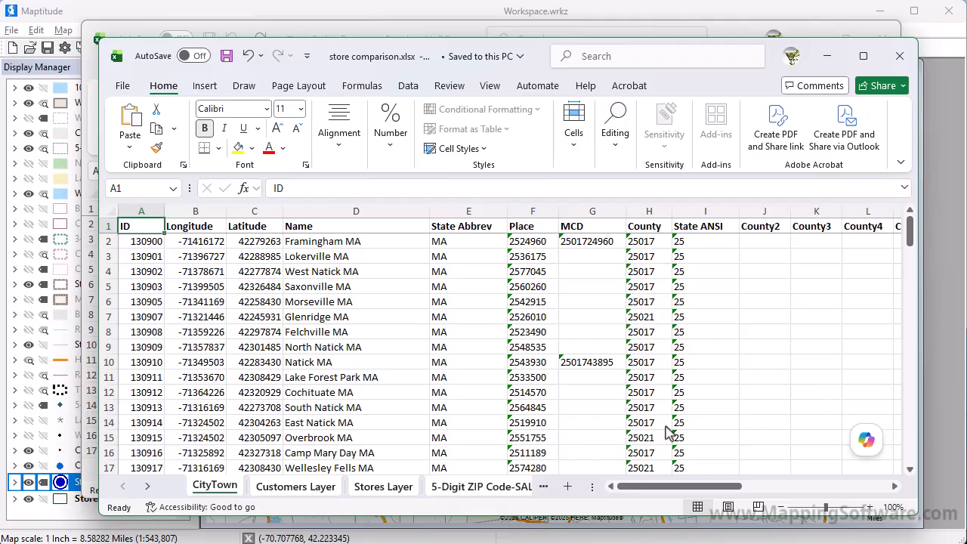
- Compare the three stores' median household income and population in the US Census Overlay-Stores Layer sheet
left_click(545, 488)
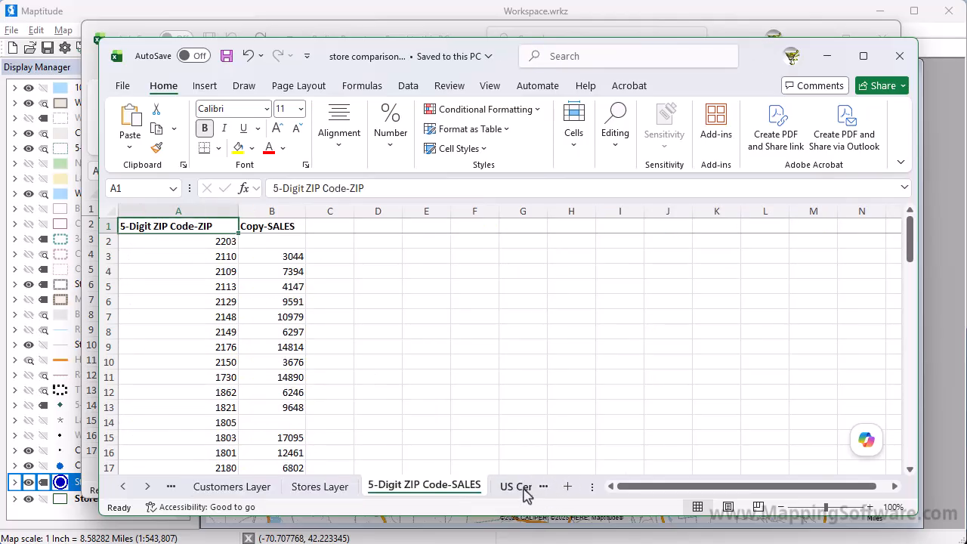
left_click(532, 490)
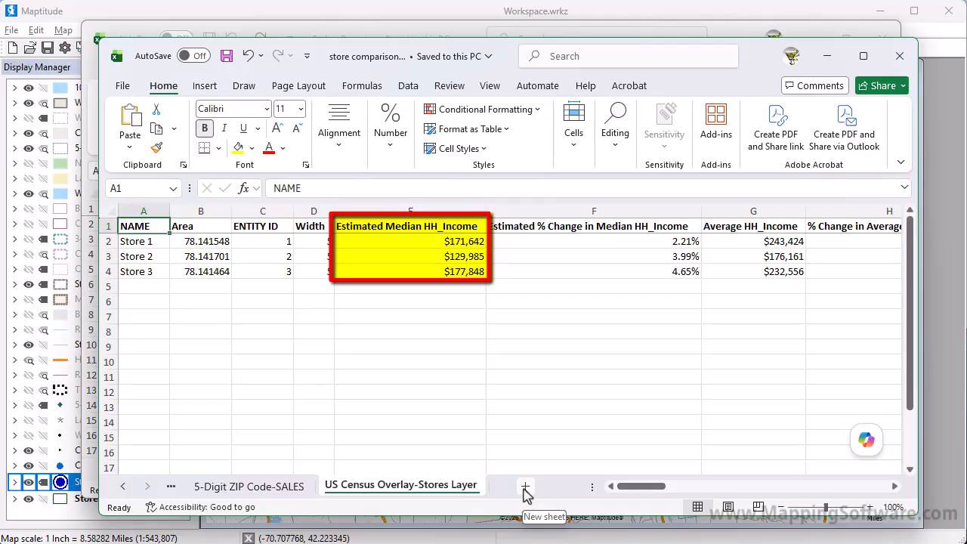
left_click(837, 487)
left_click(836, 487)
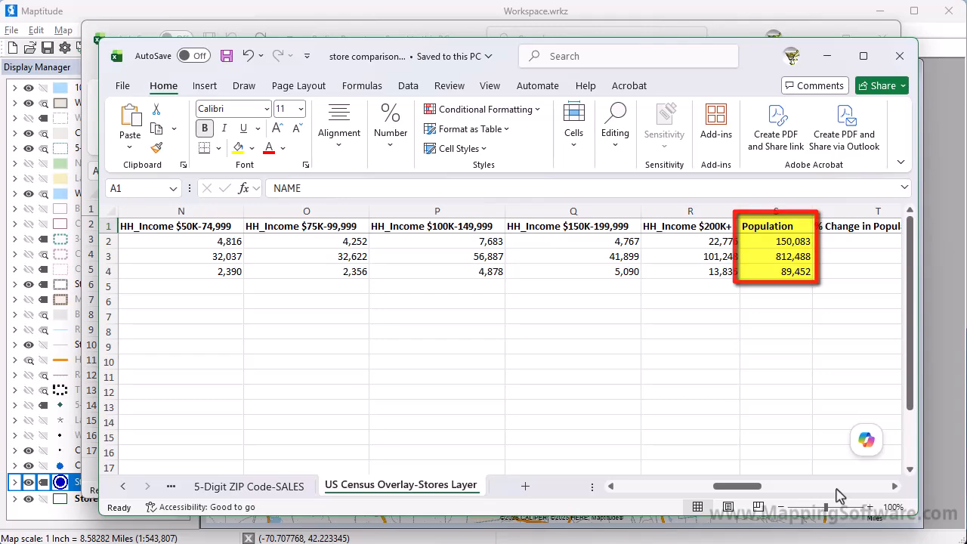
- Switch back to Maptitude and start a Distance and Travel Time Table with all features of the Customers Layer as origins
left_click(956, 425)
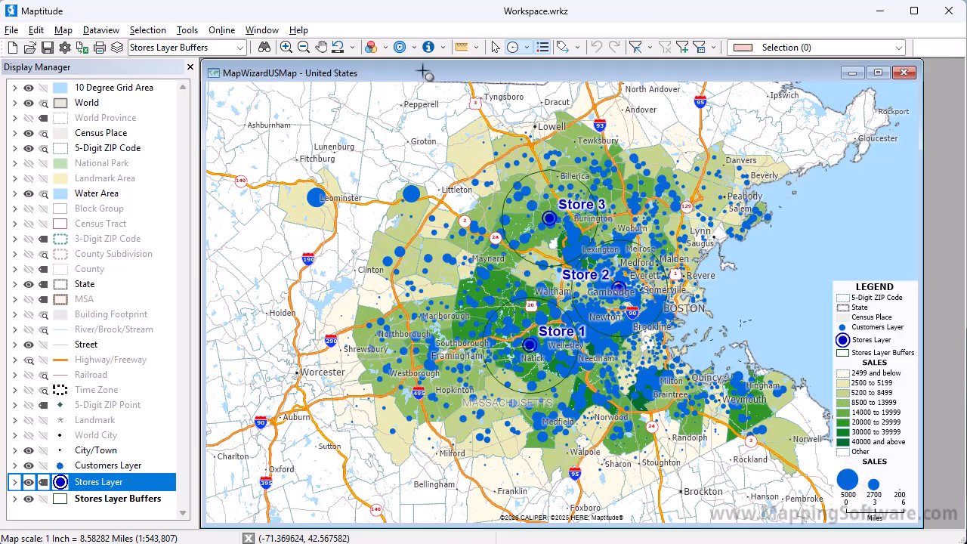
left_click(413, 47)
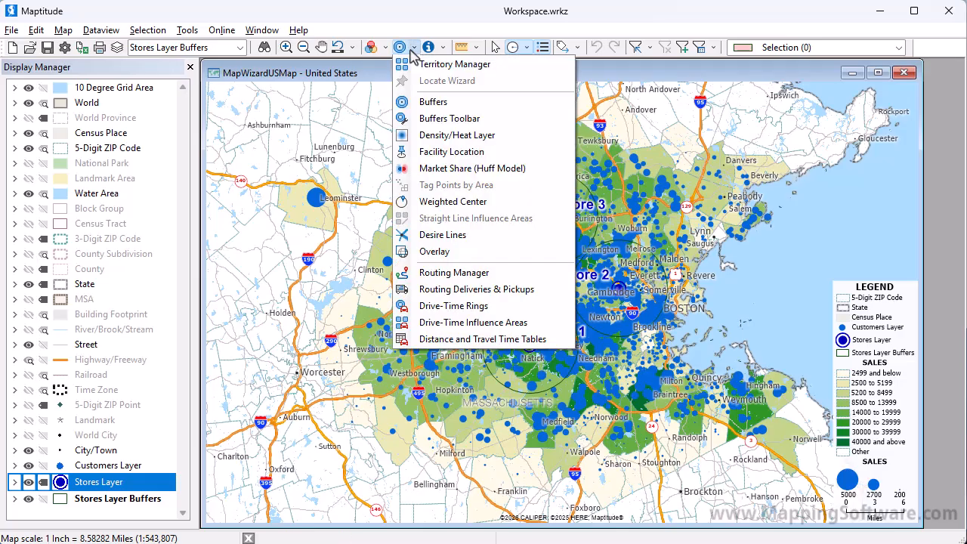
left_click(468, 340)
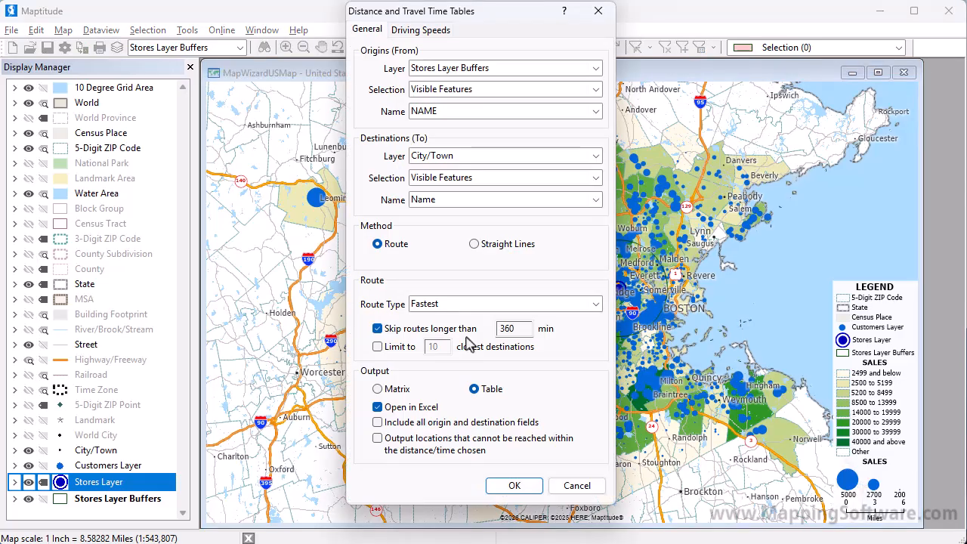
left_click(522, 72)
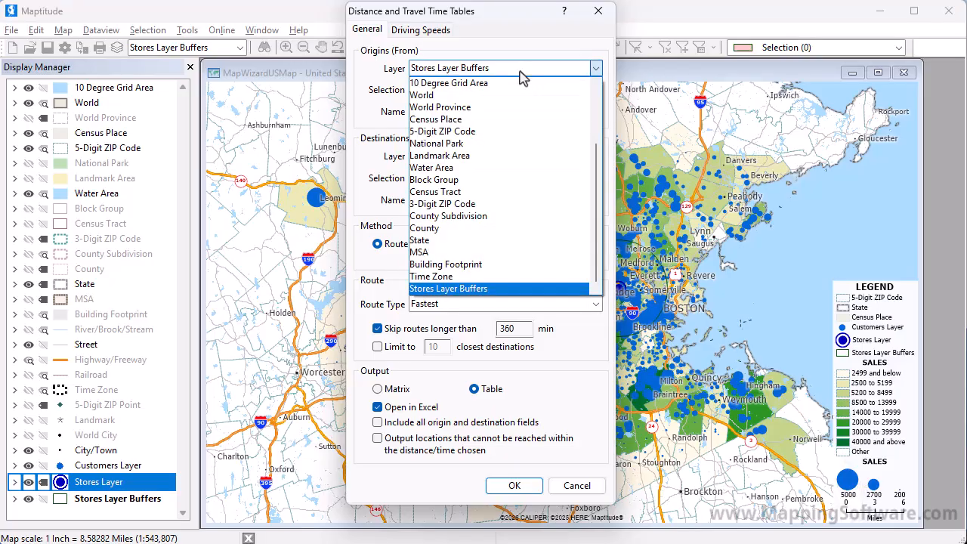
scroll(514, 113, "up", 5)
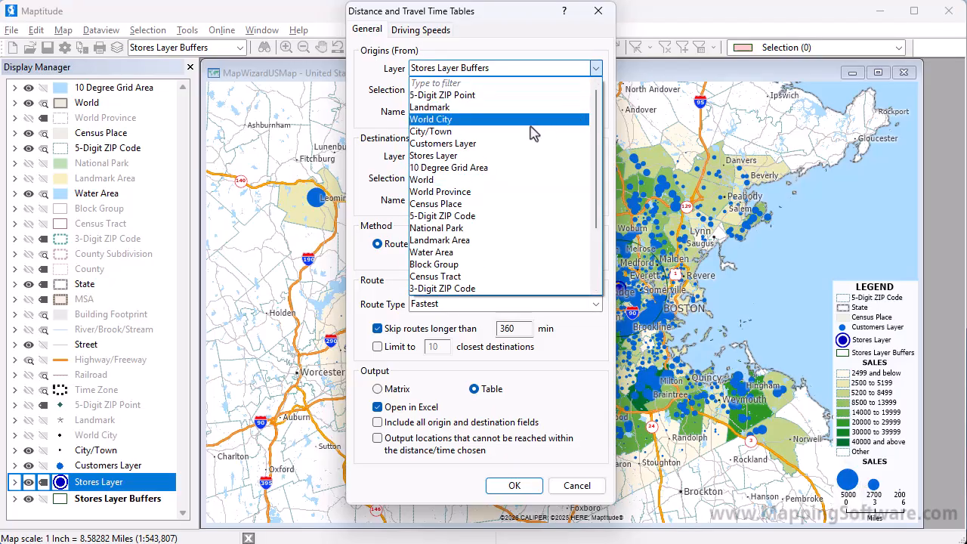
left_click(514, 151)
left_click(499, 91)
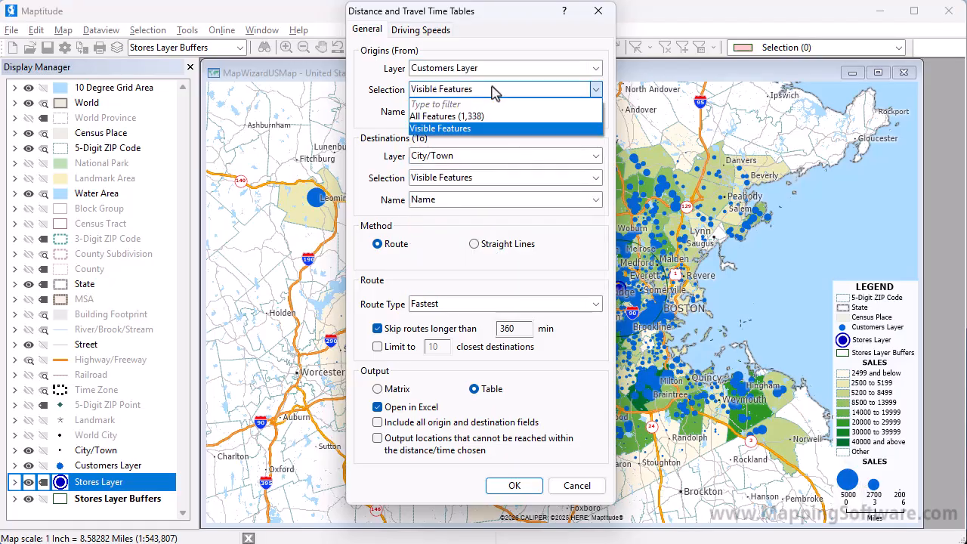
left_click(486, 117)
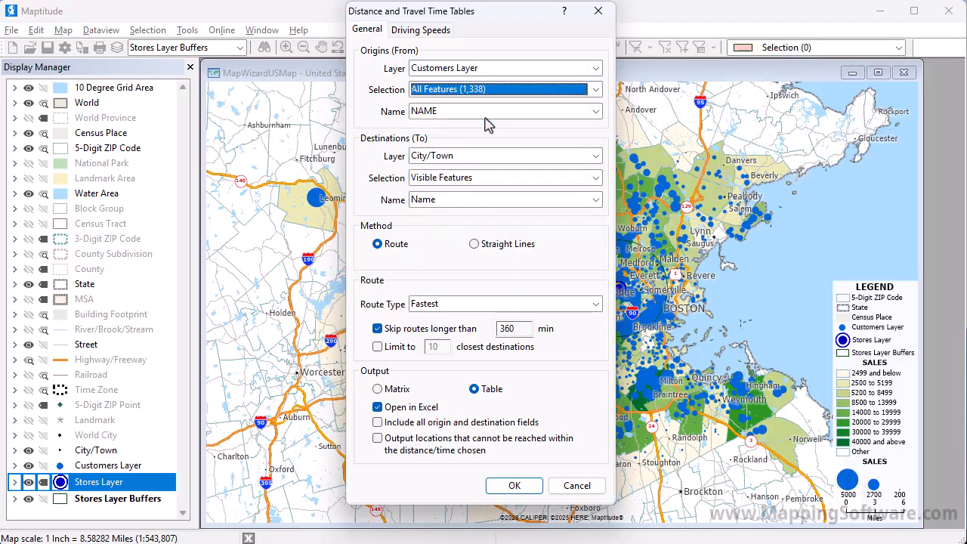
- Set the table's destinations to all features of the Stores Layer
left_click(487, 162)
left_click(484, 194)
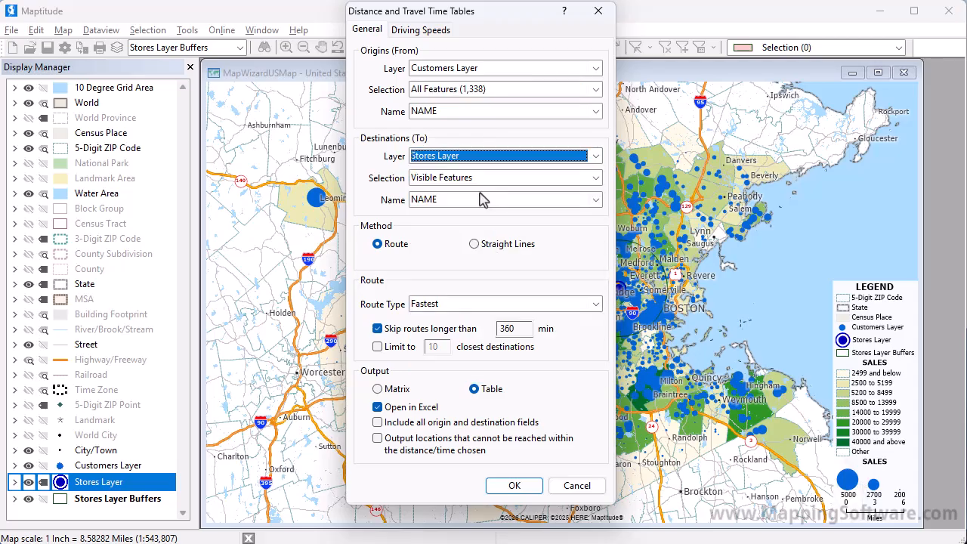
left_click(481, 180)
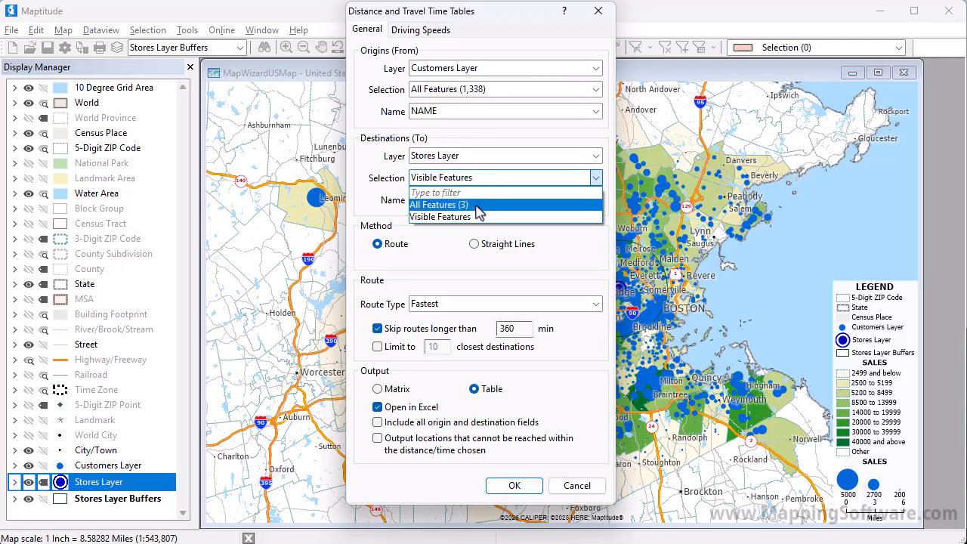
left_click(477, 206)
- Output the table as a matrix in an Excel worksheet named Customer drive time and show its Distance (Miles) sheet
left_click(394, 390)
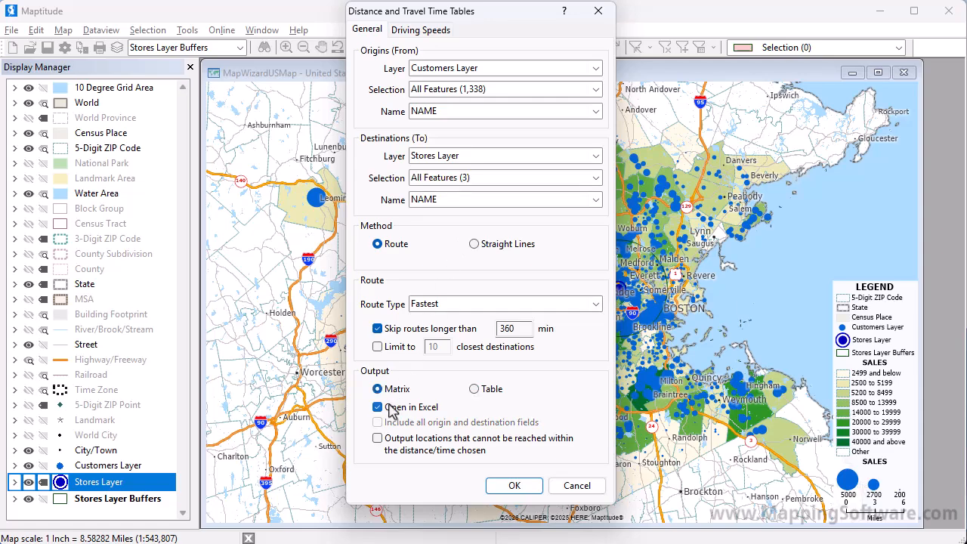
left_click(526, 486)
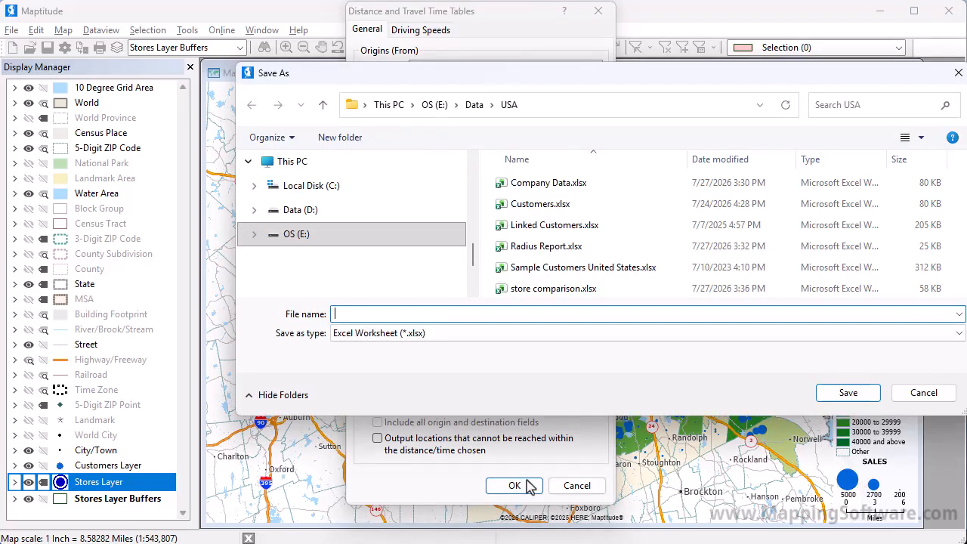
type("Customer drive time")
key("Return")
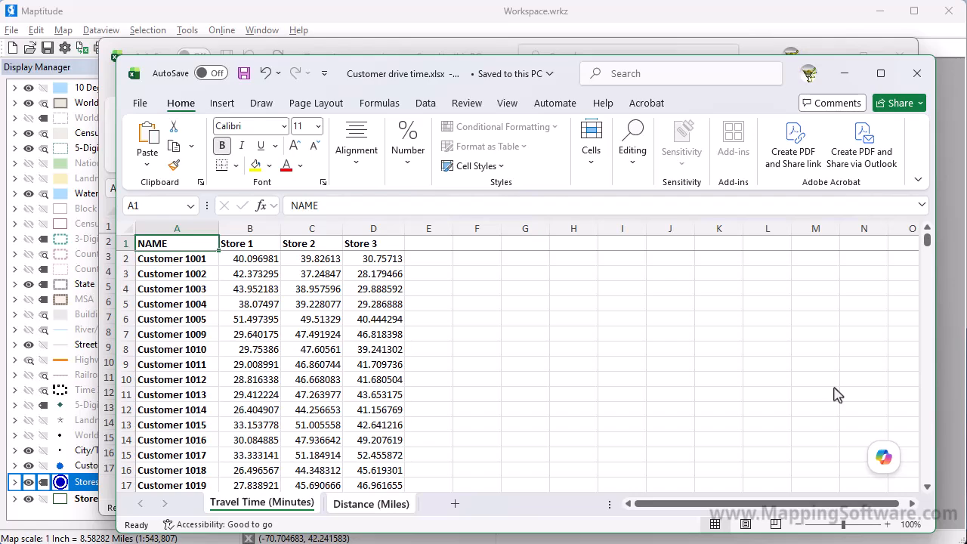
left_click(394, 507)
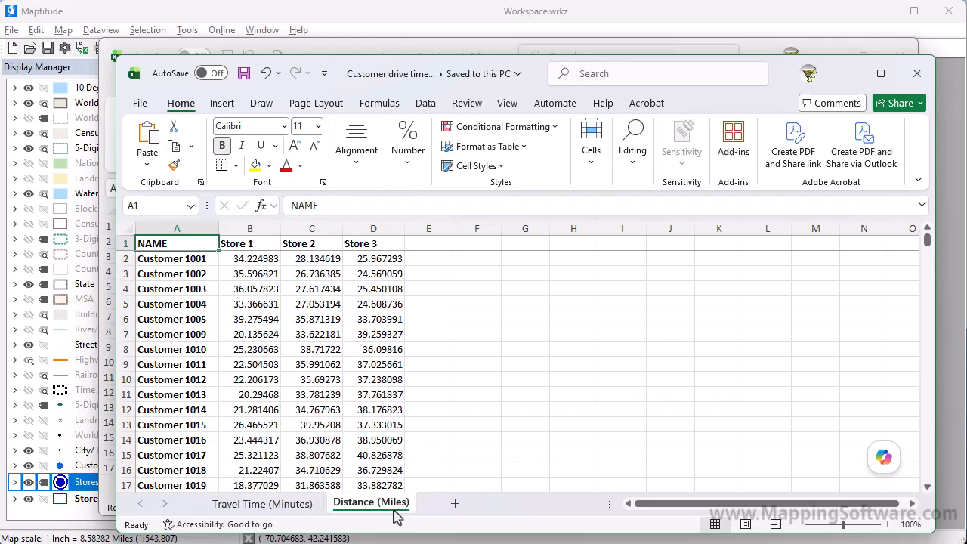
- Switch back to Maptitude and hide the 5-Digit ZIP Code layer on the map
left_click(954, 225)
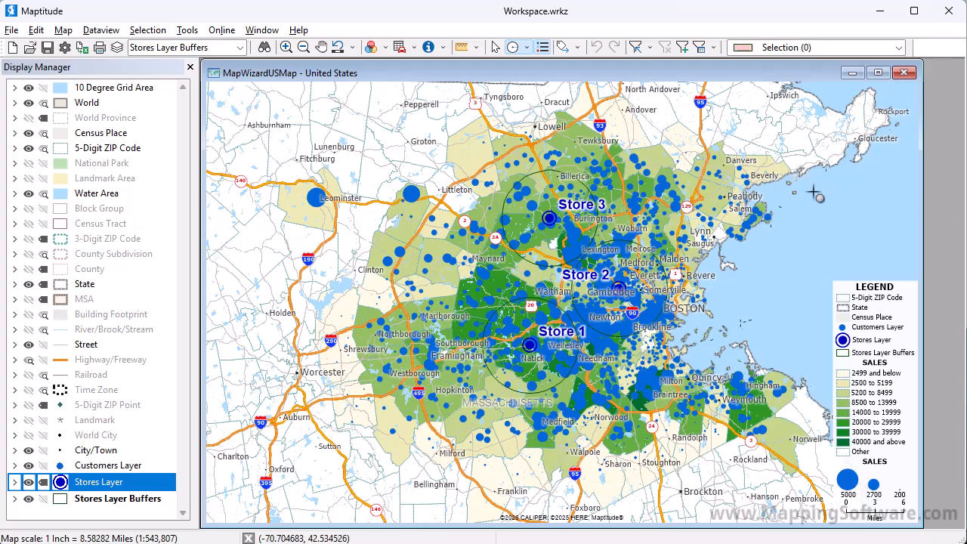
left_click(29, 150)
left_click(29, 149)
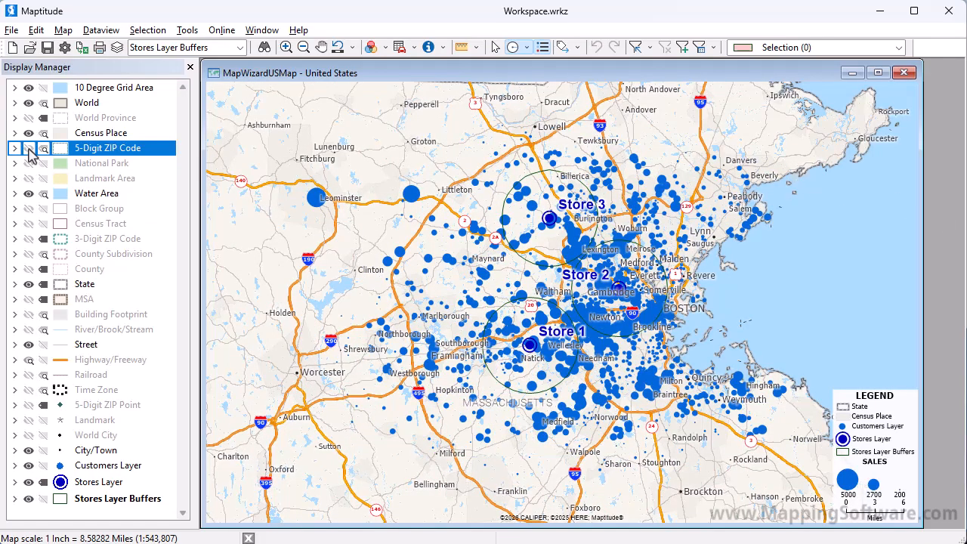
- Set up Drive-Time Rings around all features of the Stores Layer with 3 rings of 10 minutes
left_click(414, 48)
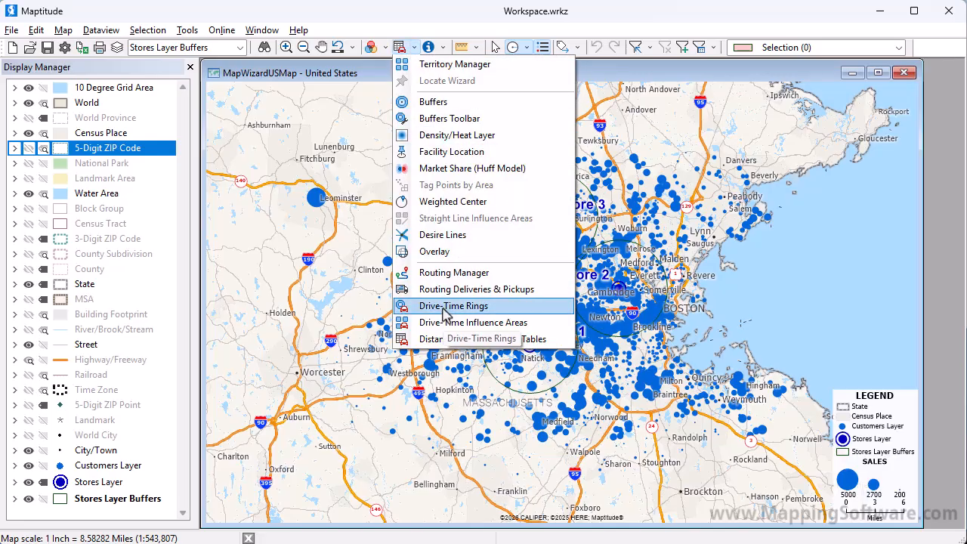
left_click(445, 311)
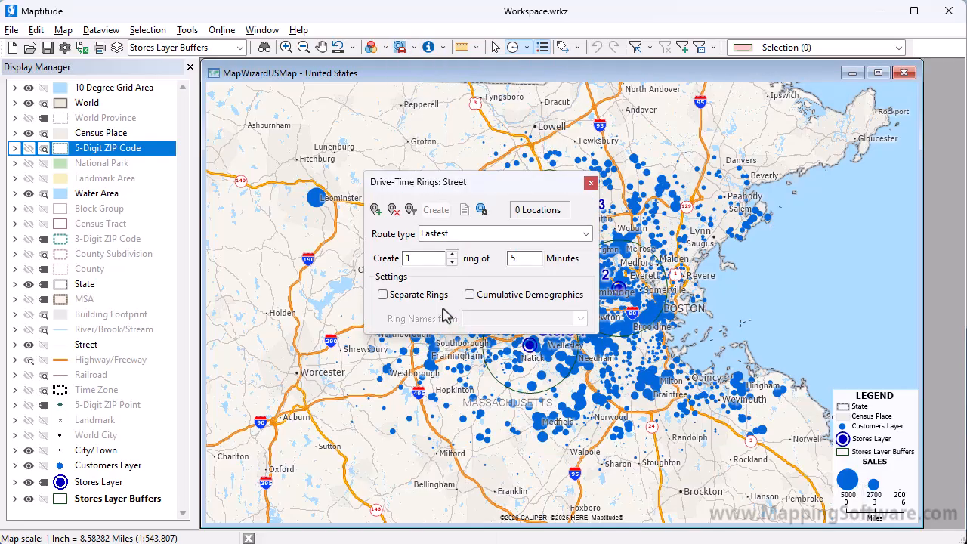
left_click(411, 211)
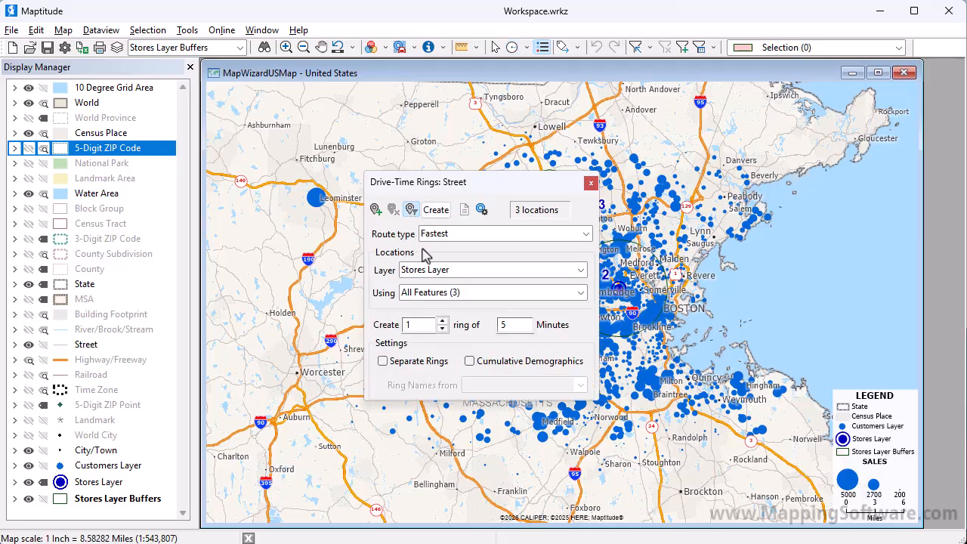
left_click(442, 320)
left_click(442, 320)
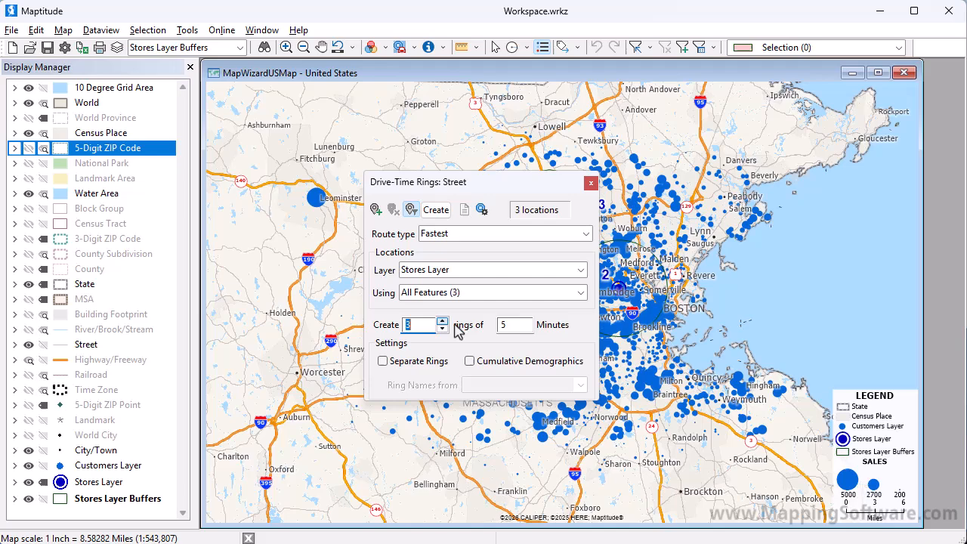
double_click(510, 324)
type("10")
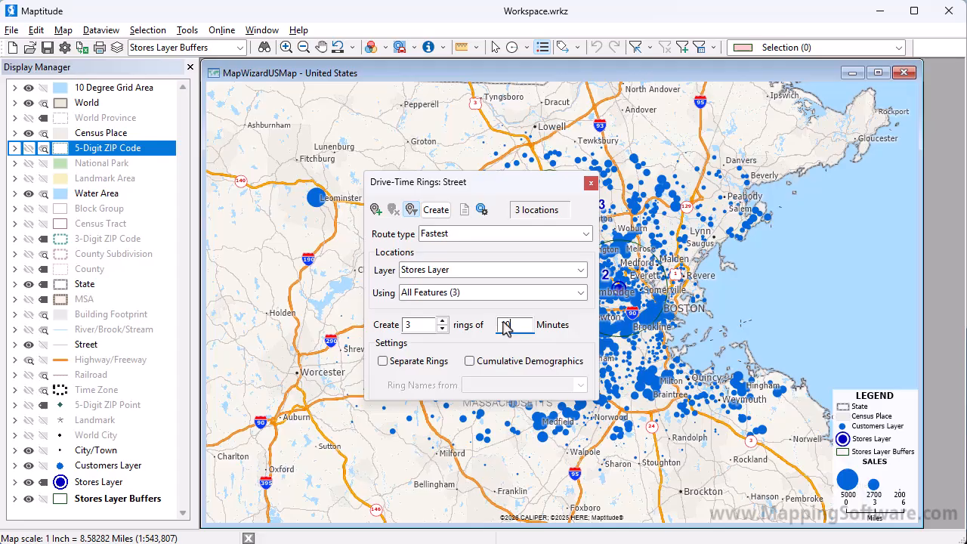
- Configure the rings' demographics to count features of the Customers Layer and sum the SALES field
left_click(488, 214)
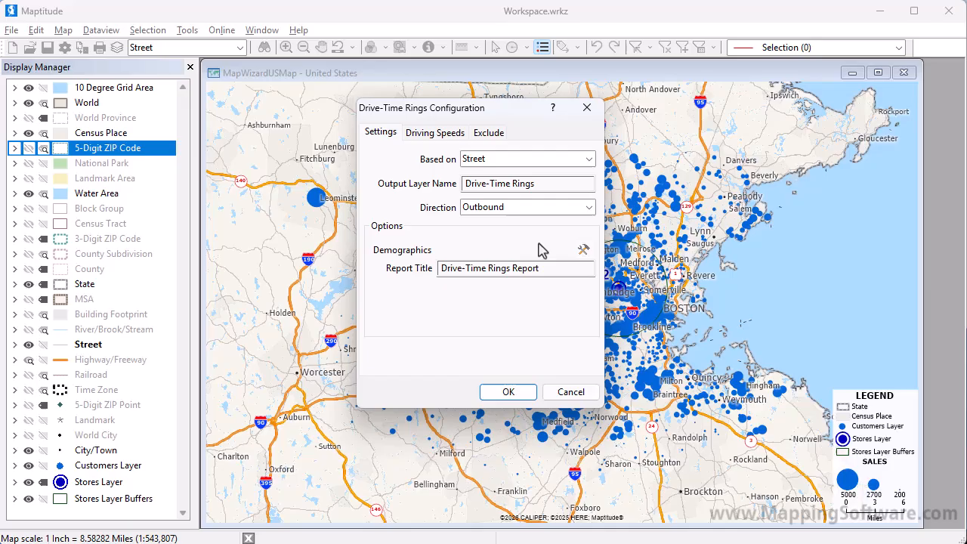
left_click(581, 251)
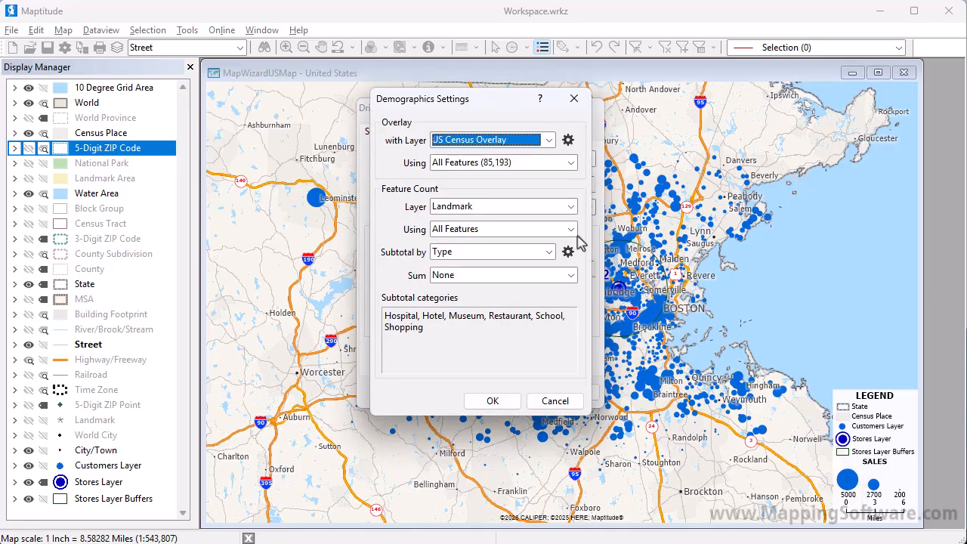
left_click(572, 207)
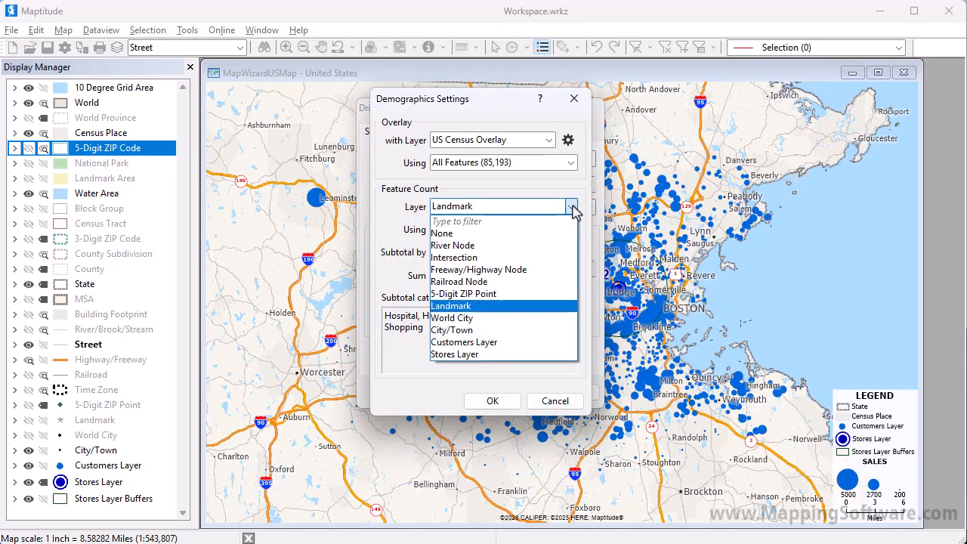
left_click(505, 342)
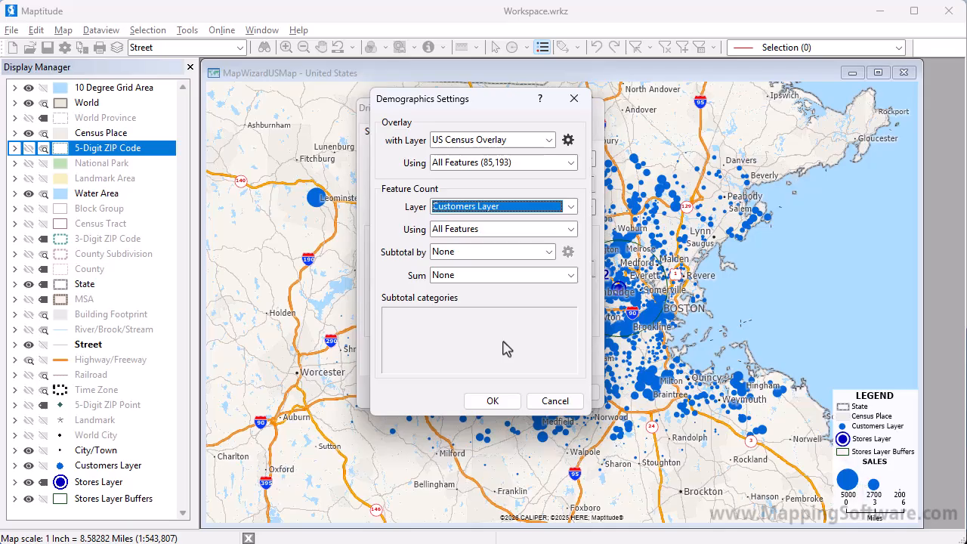
left_click(505, 277)
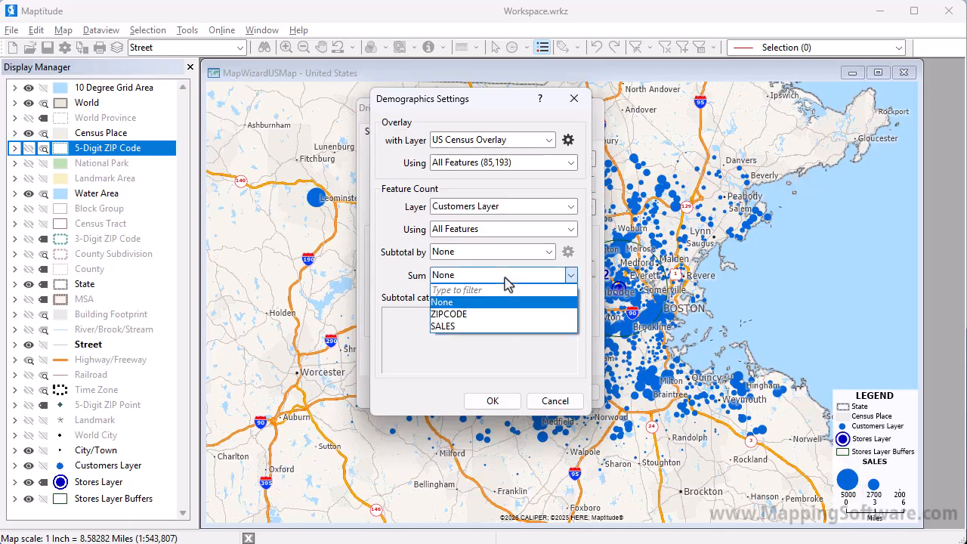
left_click(505, 326)
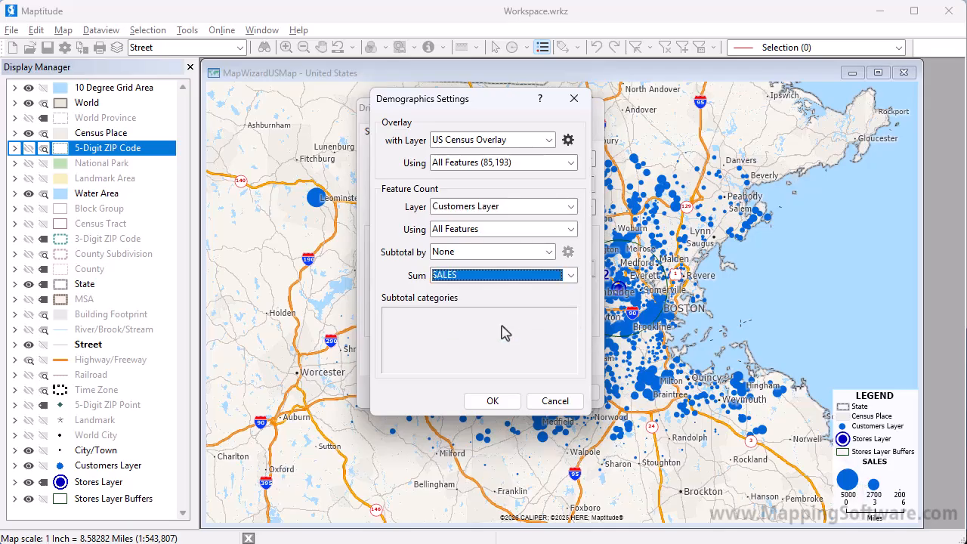
left_click(492, 401)
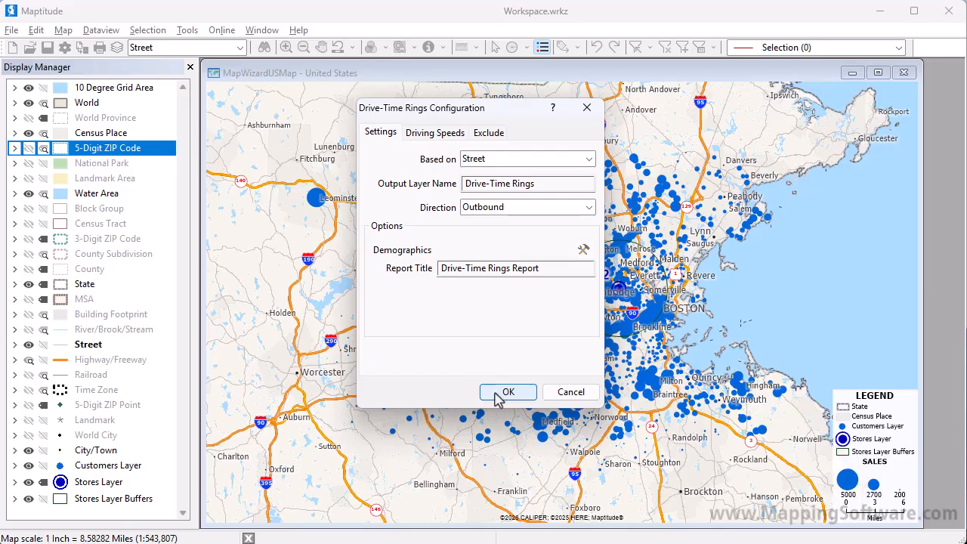
left_click(496, 394)
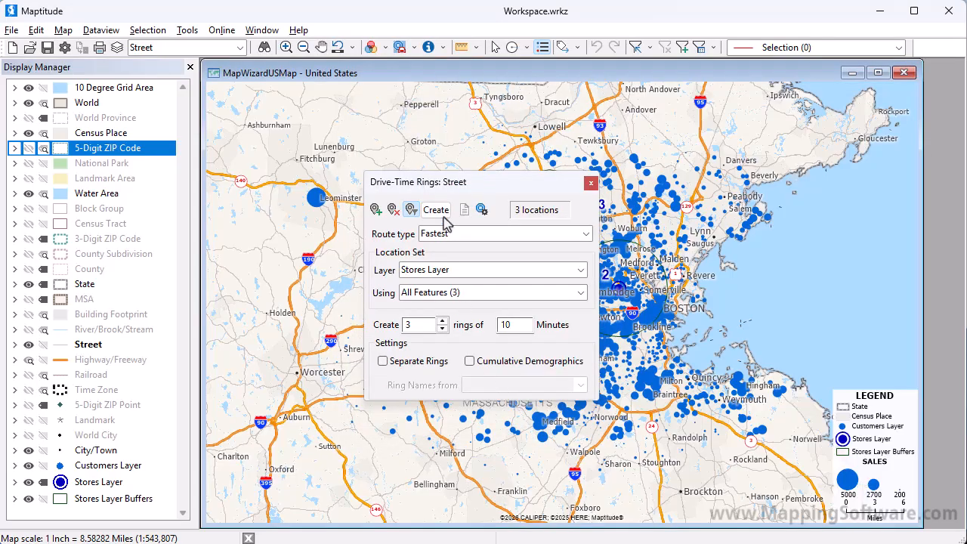
- Create the drive-time rings, move the dialog off the rings on the map, and generate the rings report
left_click(442, 210)
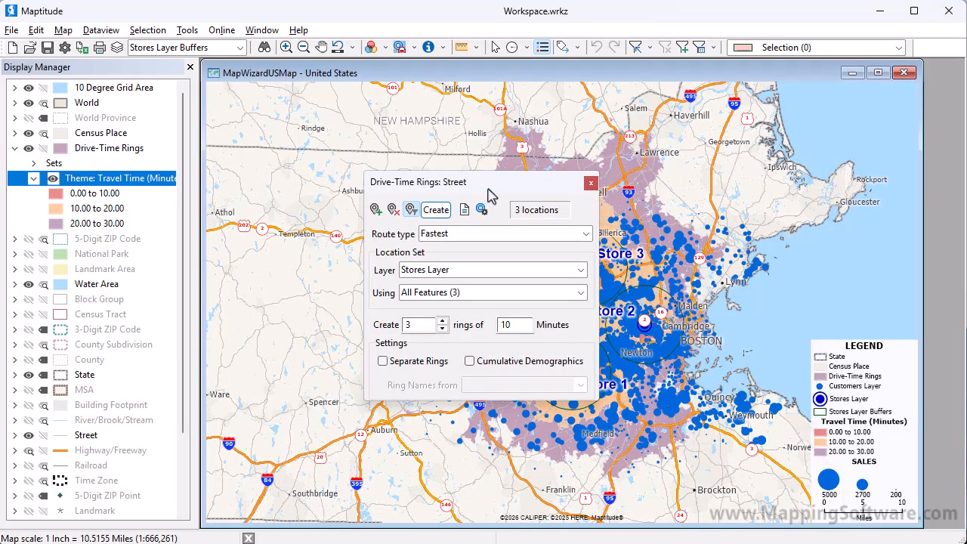
left_click_drag(490, 188, 228, 310)
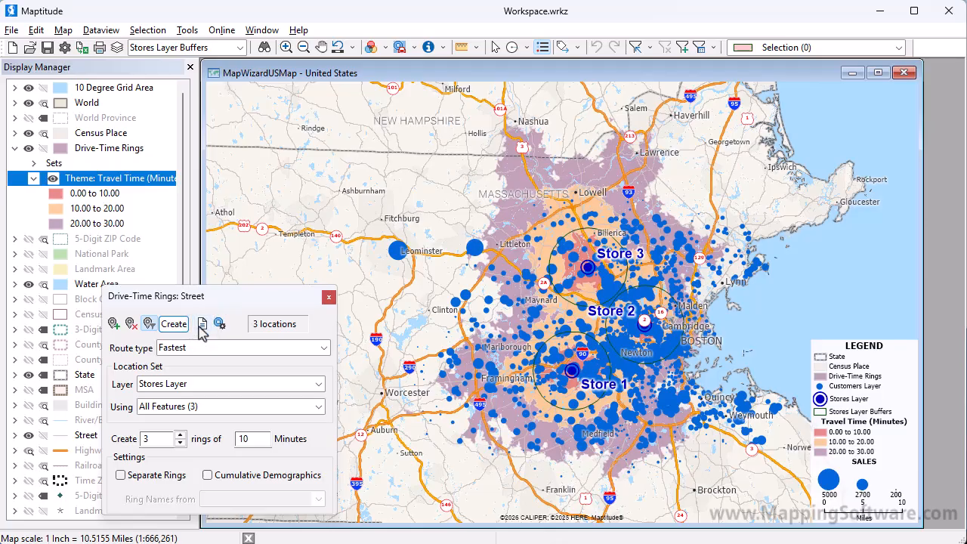
left_click(206, 324)
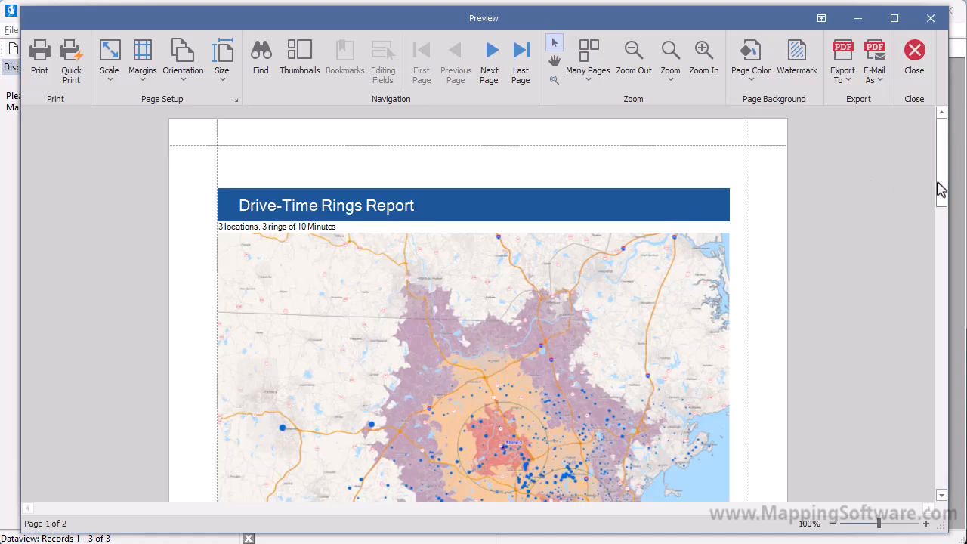
- Review income, population, customer count and sales per ring in the Drive-Time Rings Report, check the export formats, and close the preview
left_click_drag(941, 189, 930, 386)
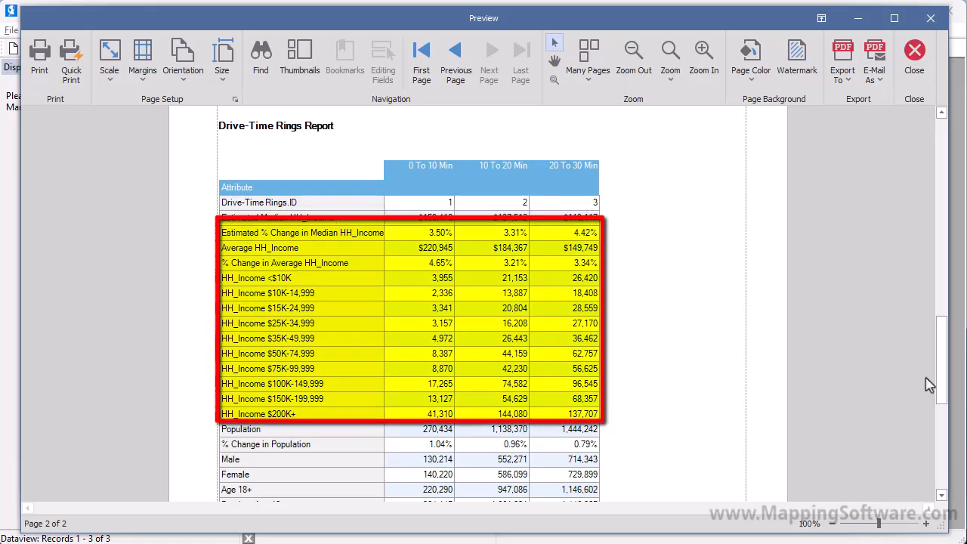
mouse_move(942, 389)
left_mouse_down()
mouse_move(937, 450)
mouse_move(924, 460)
left_mouse_up()
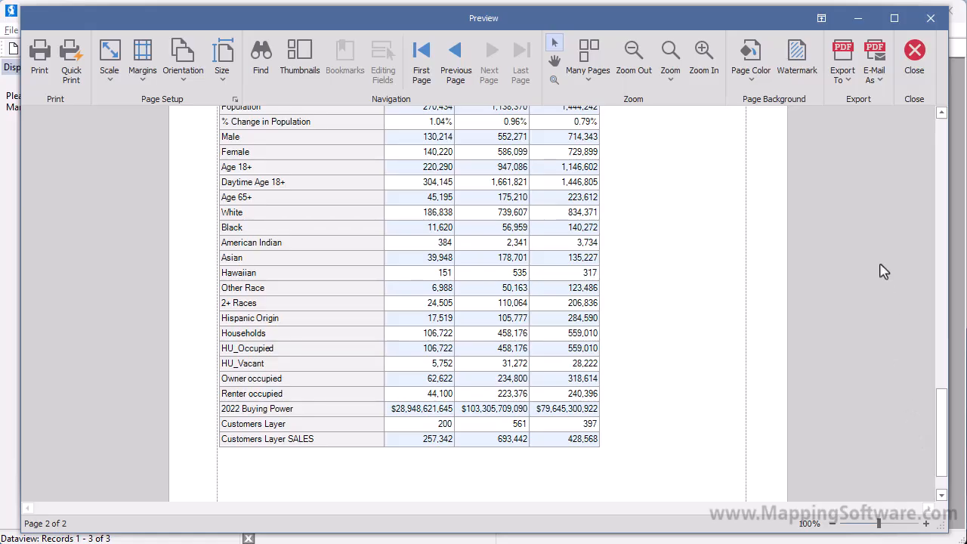
left_click(846, 82)
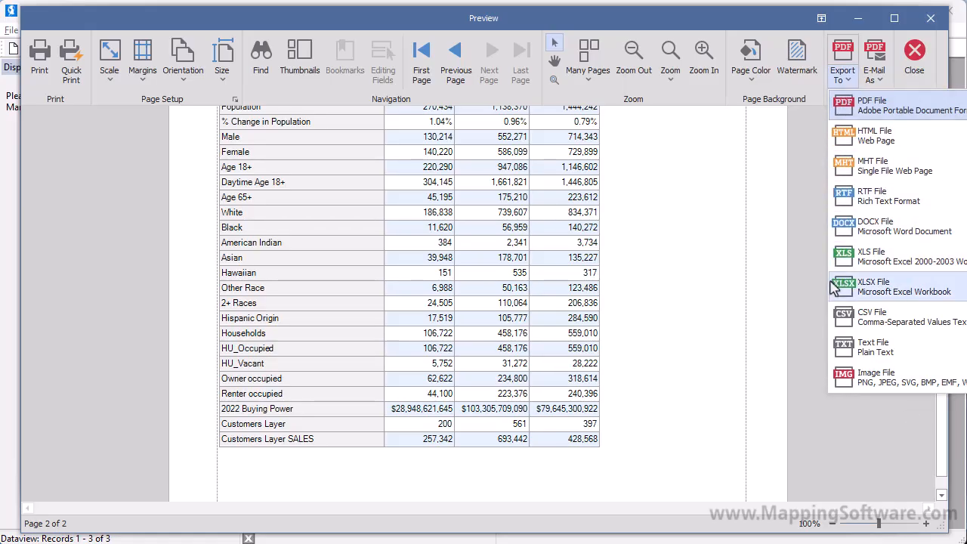
left_click(916, 57)
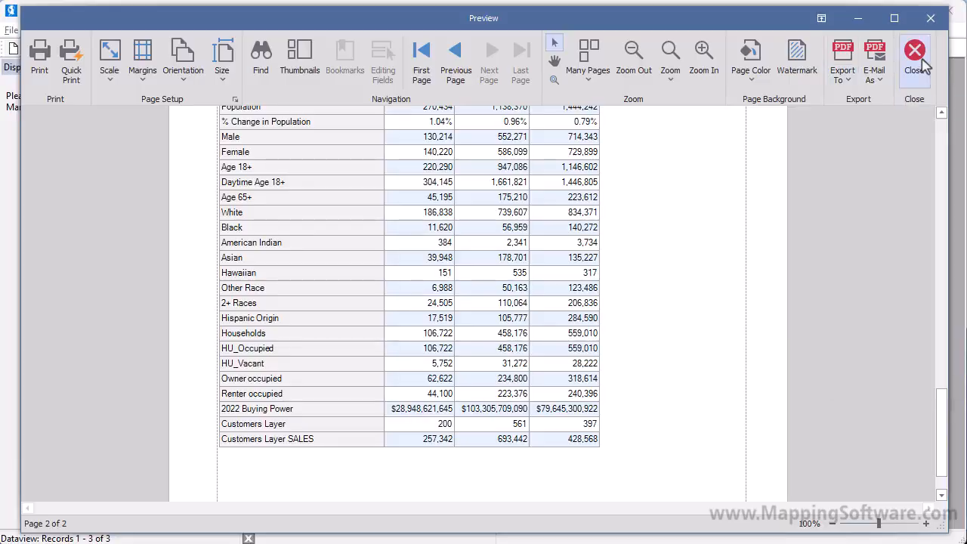
left_click(915, 56)
left_click(906, 101)
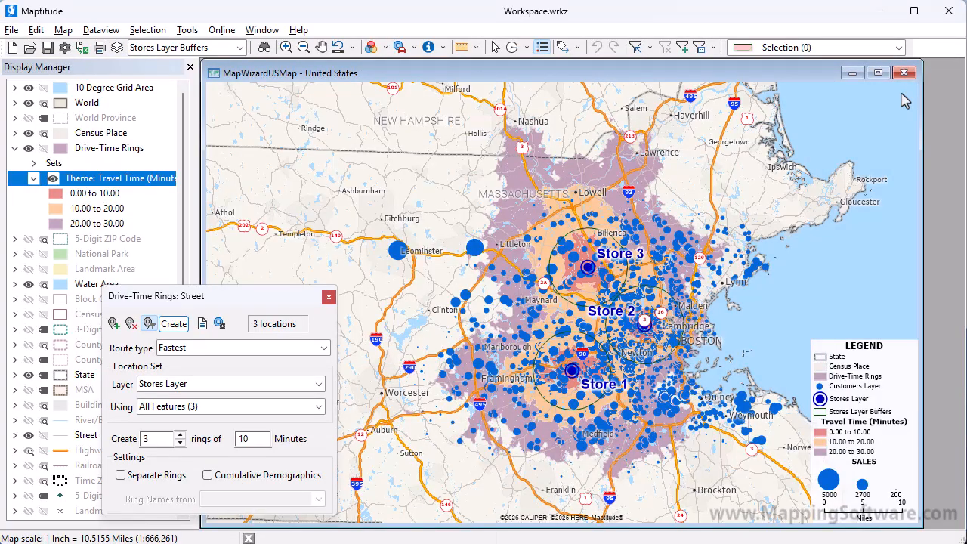